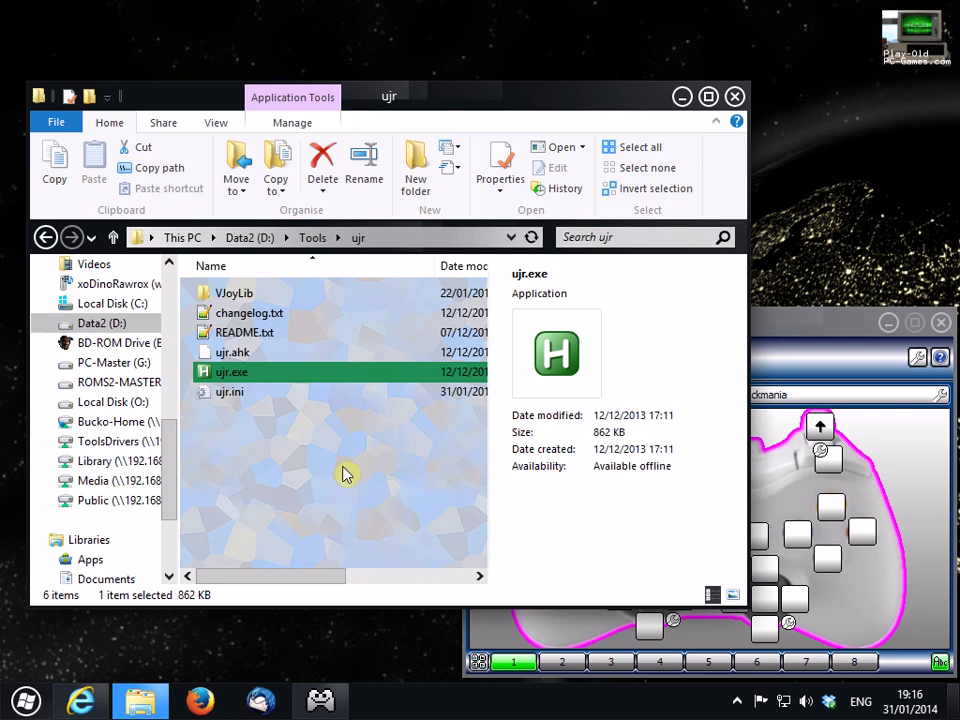
Move the UJR window clear of the debug window and add a new profile named Example.
click(80, 700)
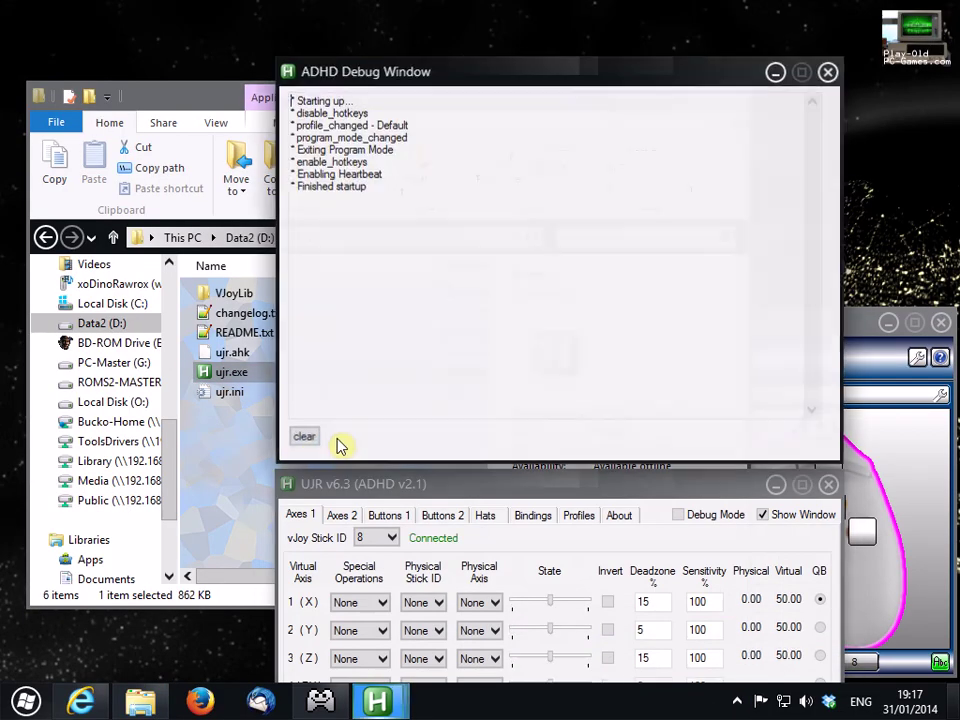
drag(450, 484, 230, 90)
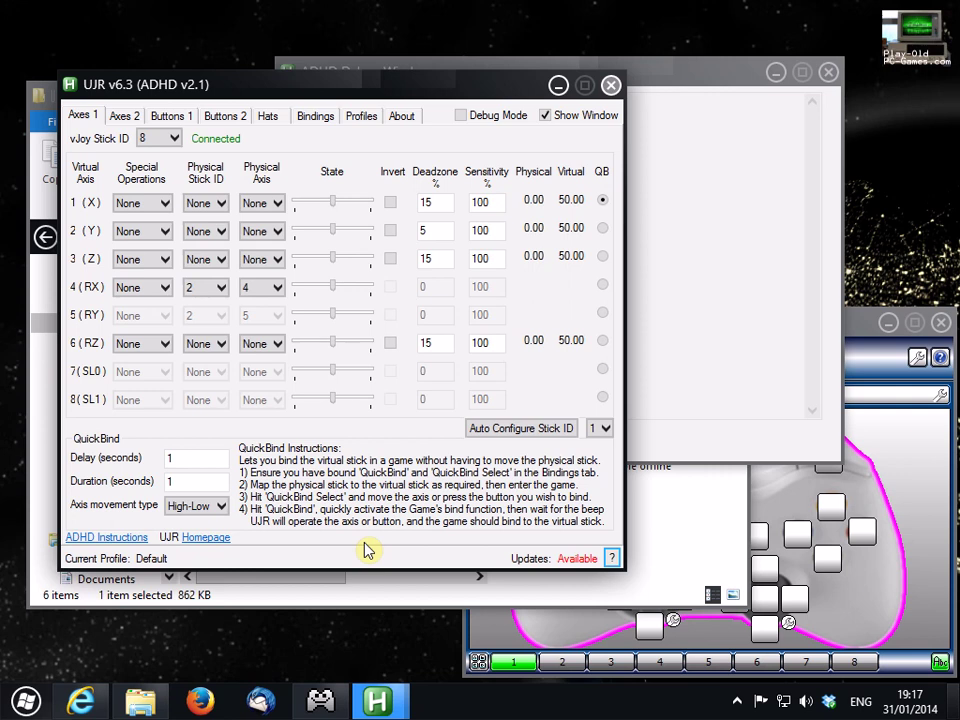
click(355, 120)
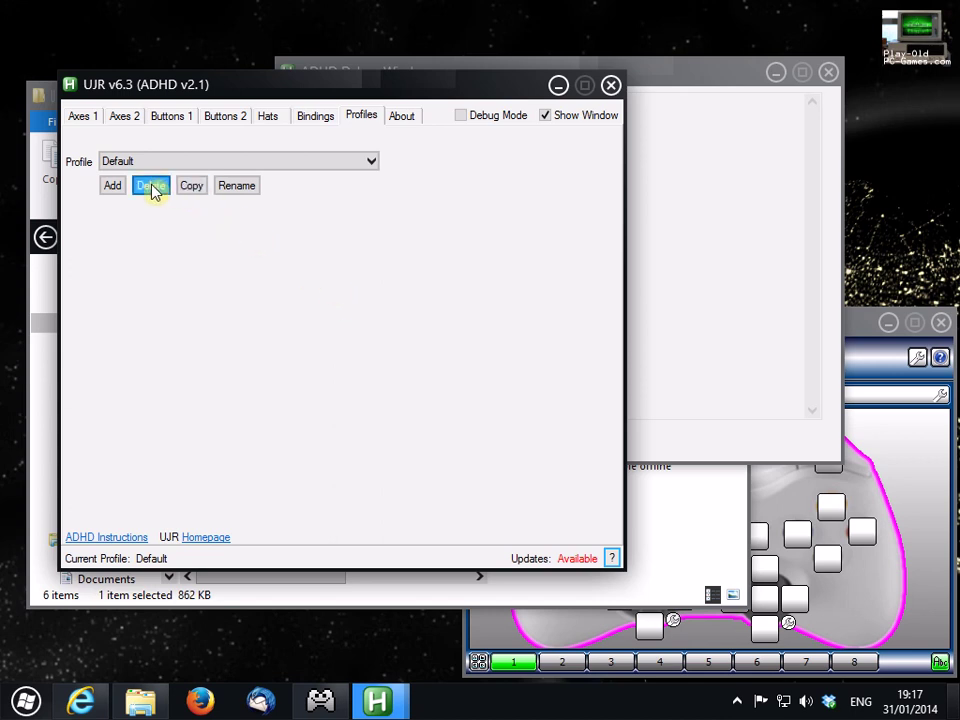
click(114, 189)
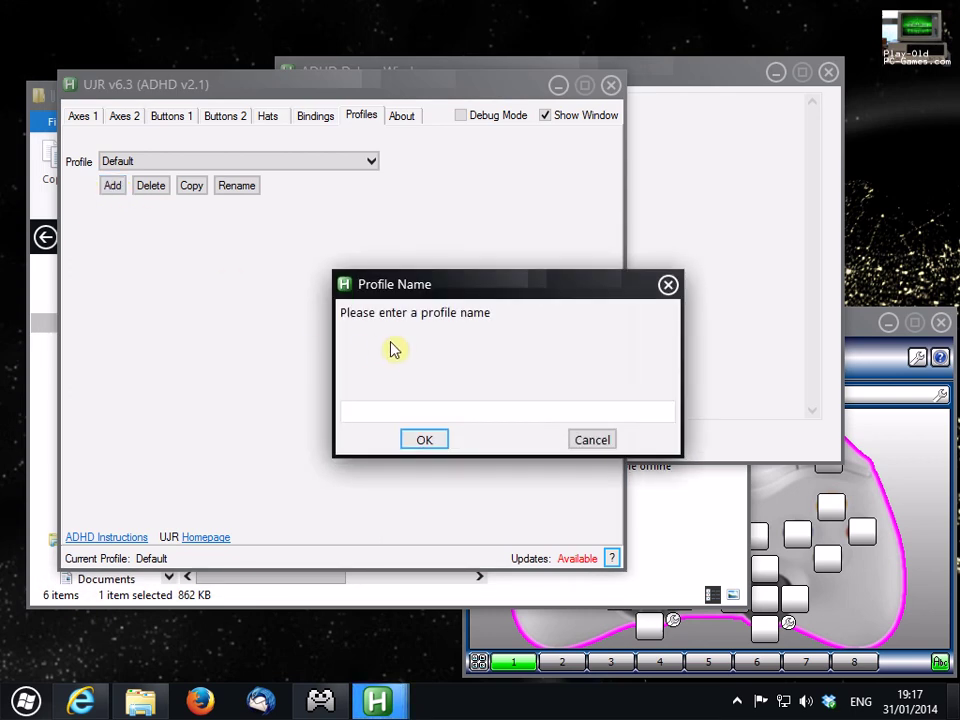
text(Example)
click(425, 445)
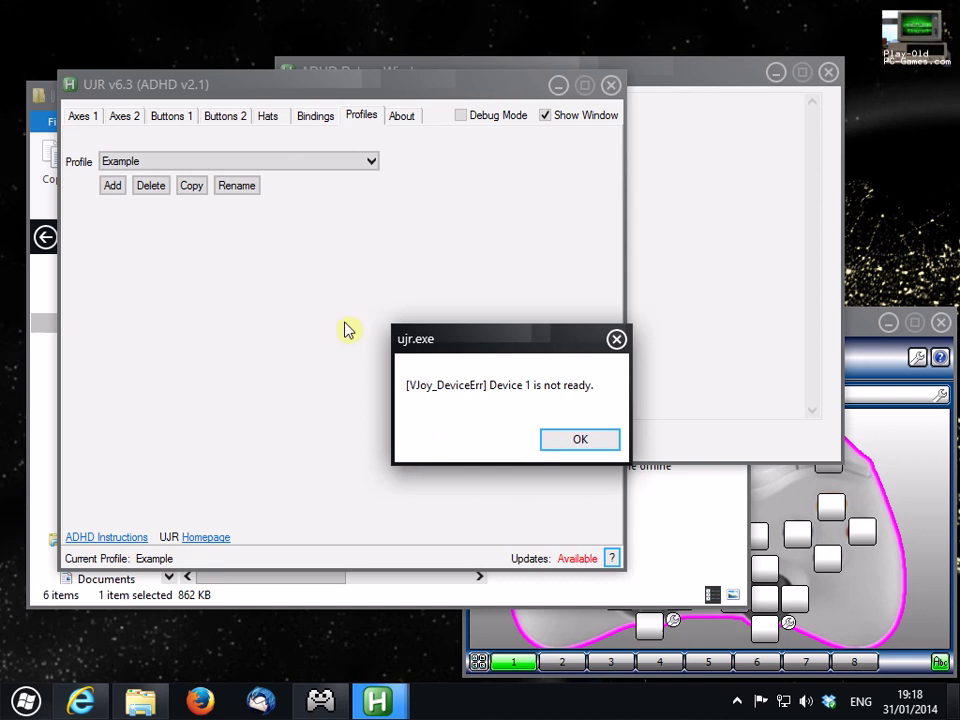
Set the vJoy Stick ID to 8 in the axis settings of the Example profile.
click(78, 117)
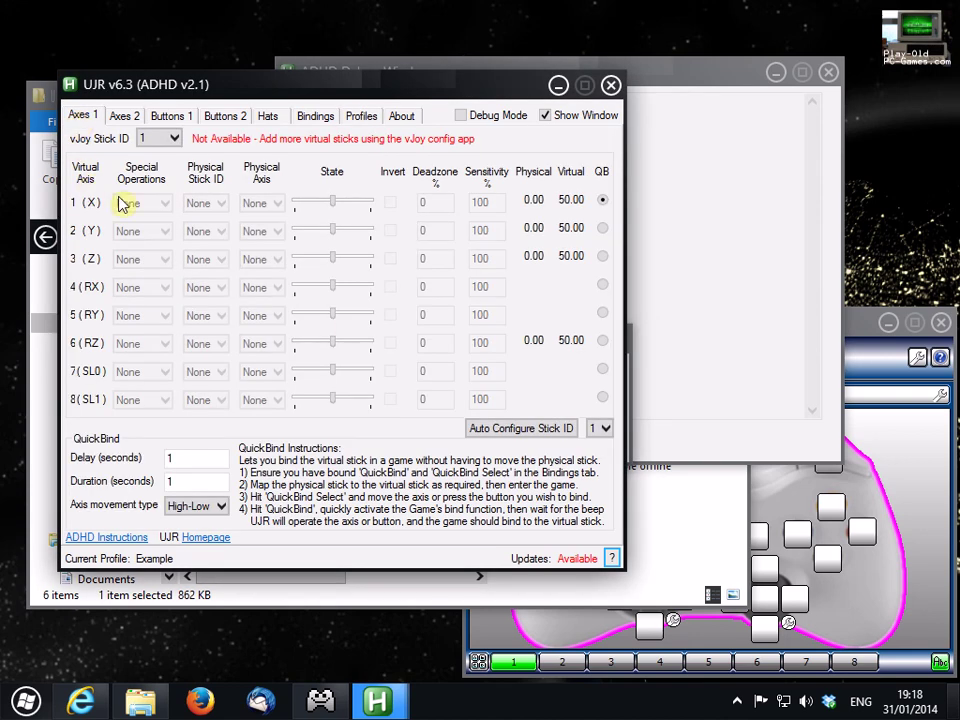
click(175, 142)
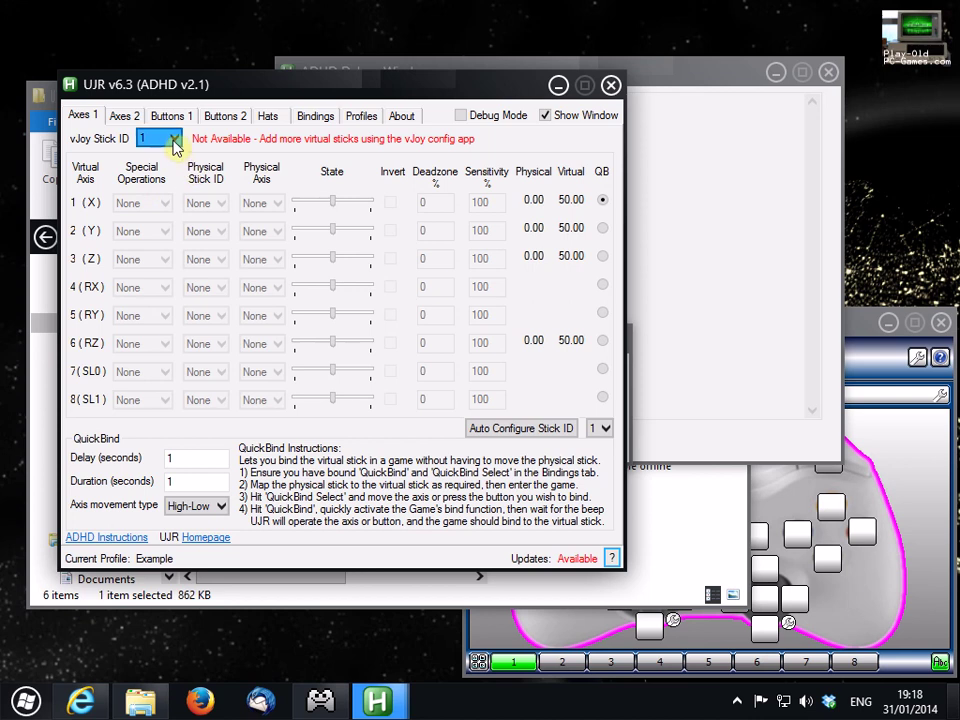
click(175, 142)
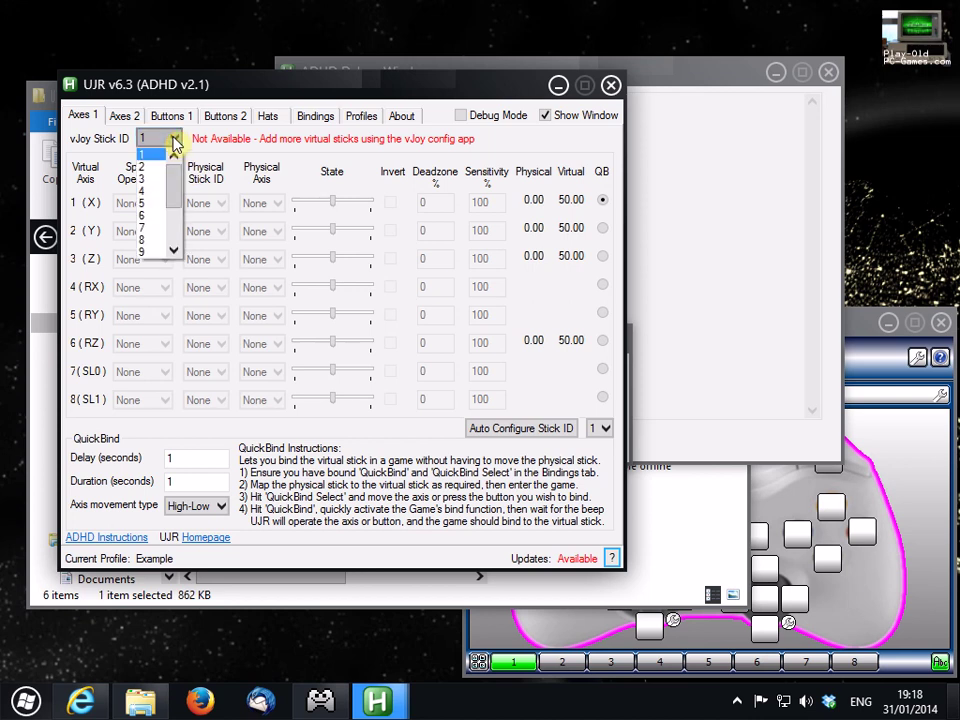
click(146, 246)
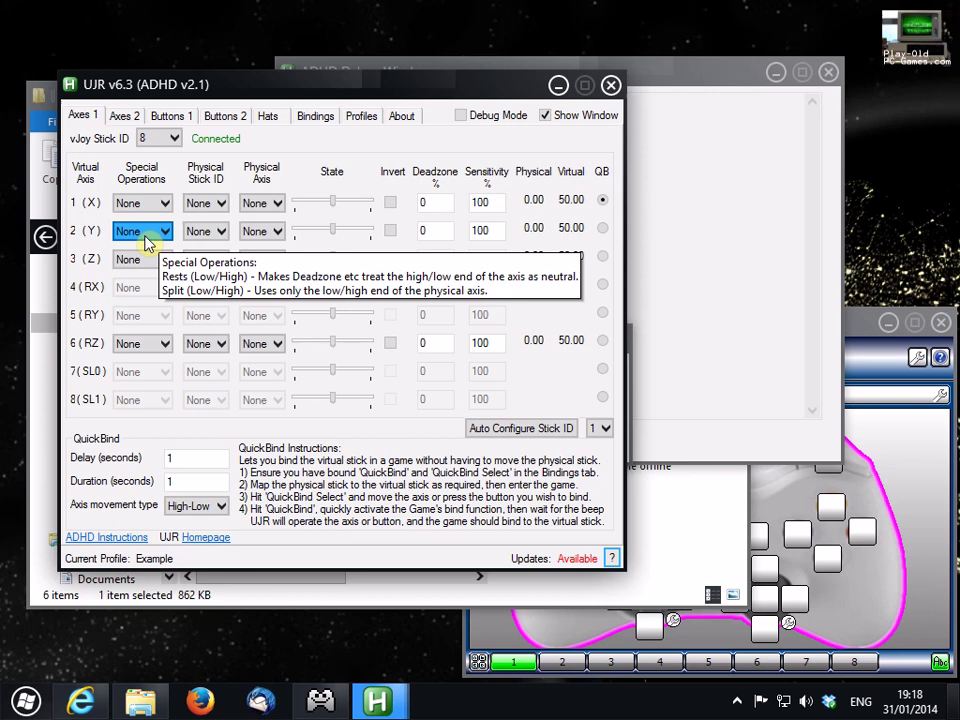
click(866, 557)
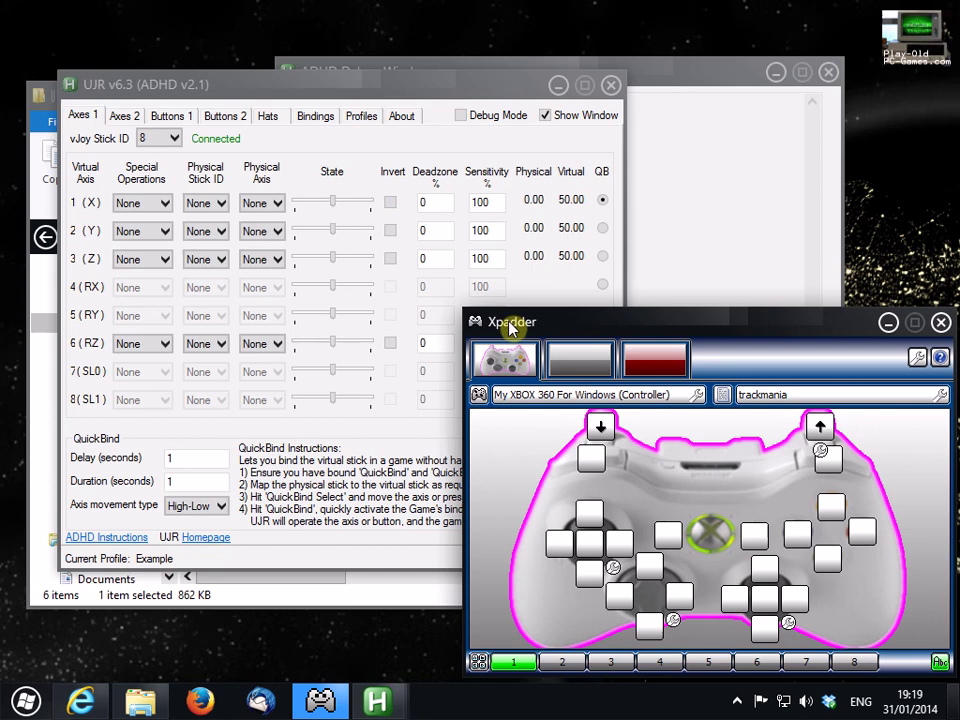
click(199, 86)
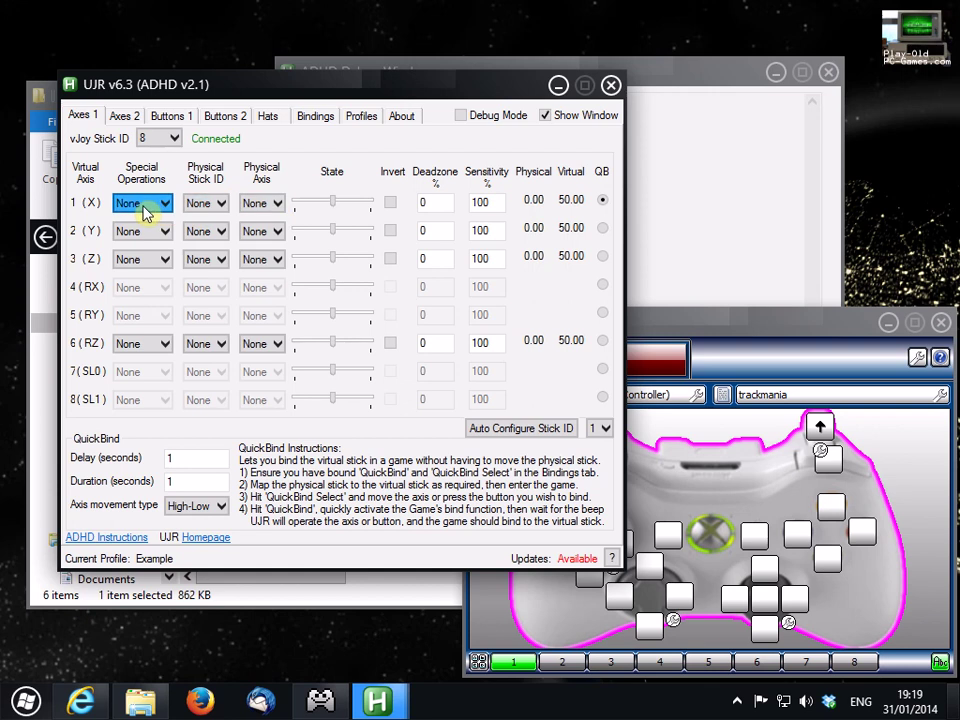
click(711, 325)
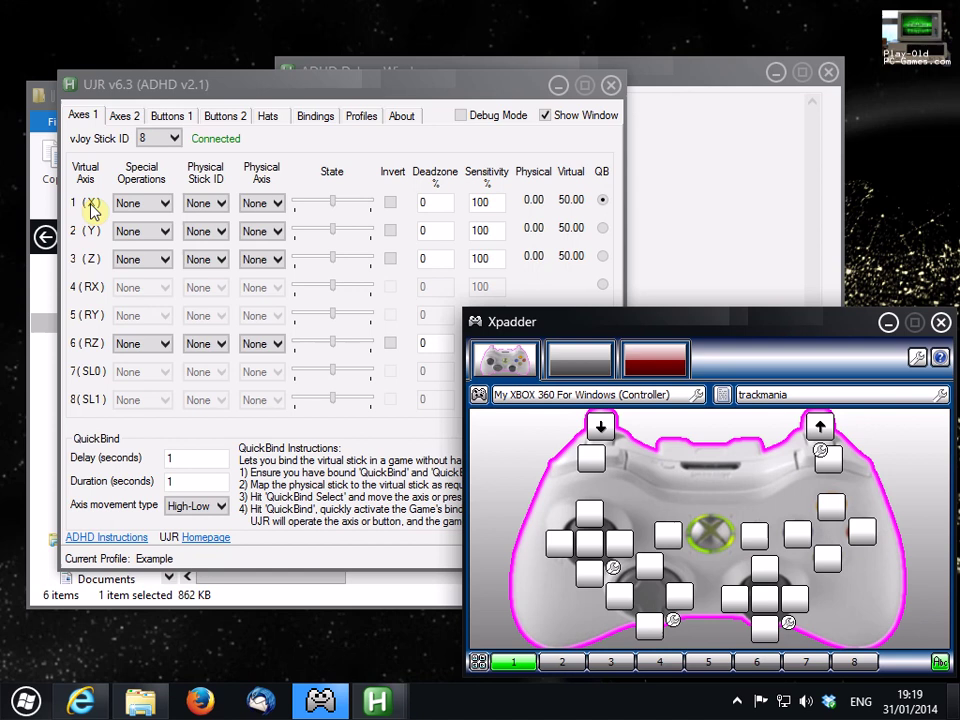
Map virtual axis 1 (X) to physical stick ID 1 and physical axis 1.
click(206, 203)
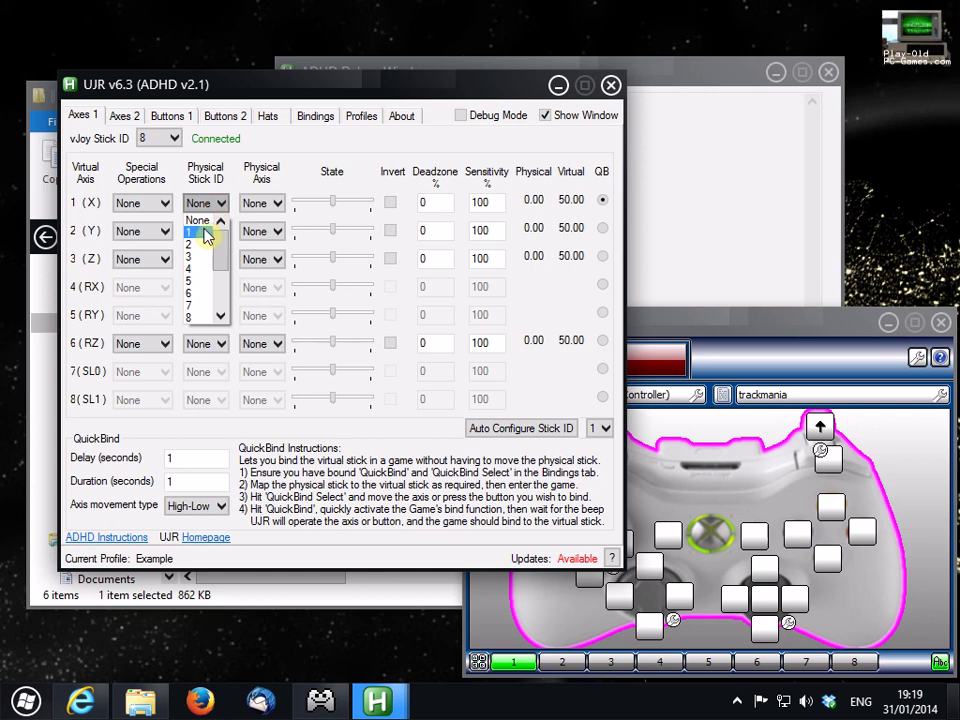
click(206, 233)
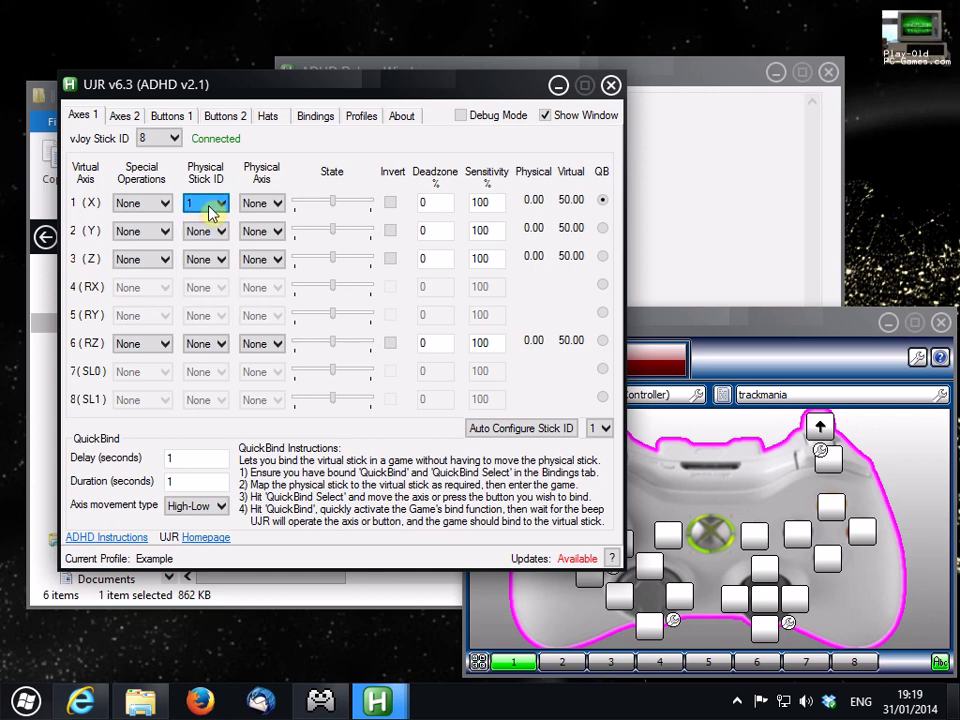
key(Tab)
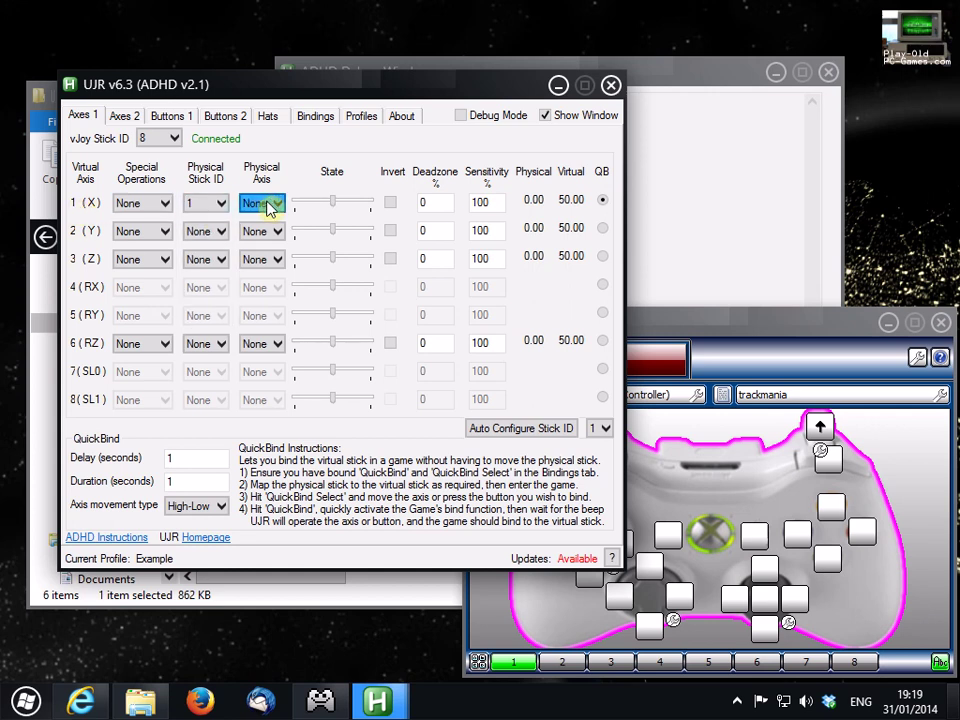
click(268, 206)
click(263, 231)
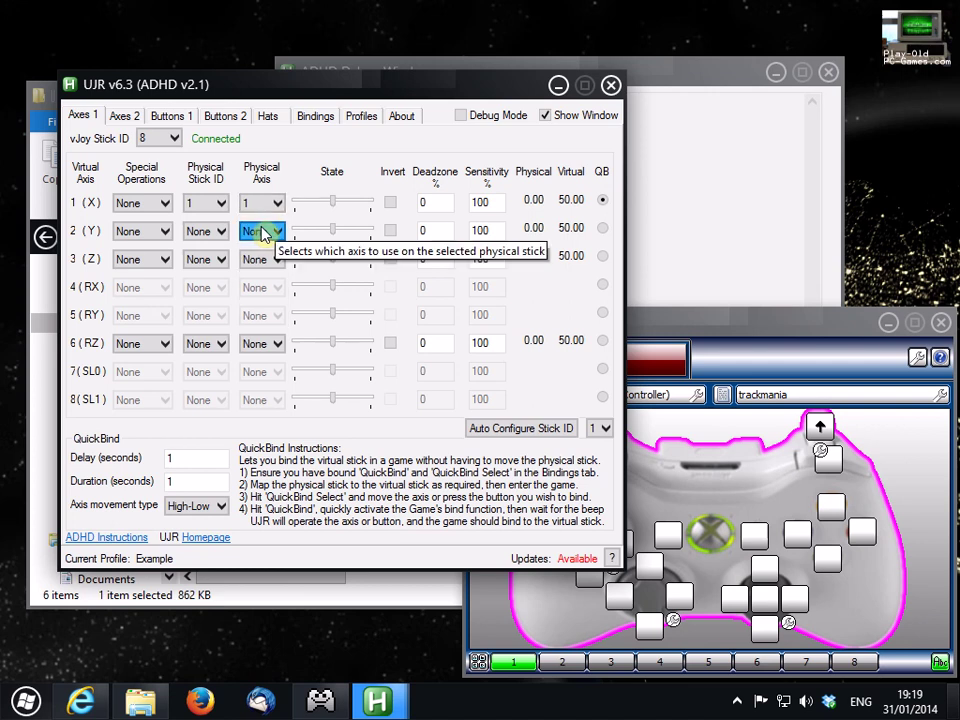
Move the Xpadder window aside and try physical stick ID 2 for virtual axis 1 (X).
drag(712, 323, 890, 258)
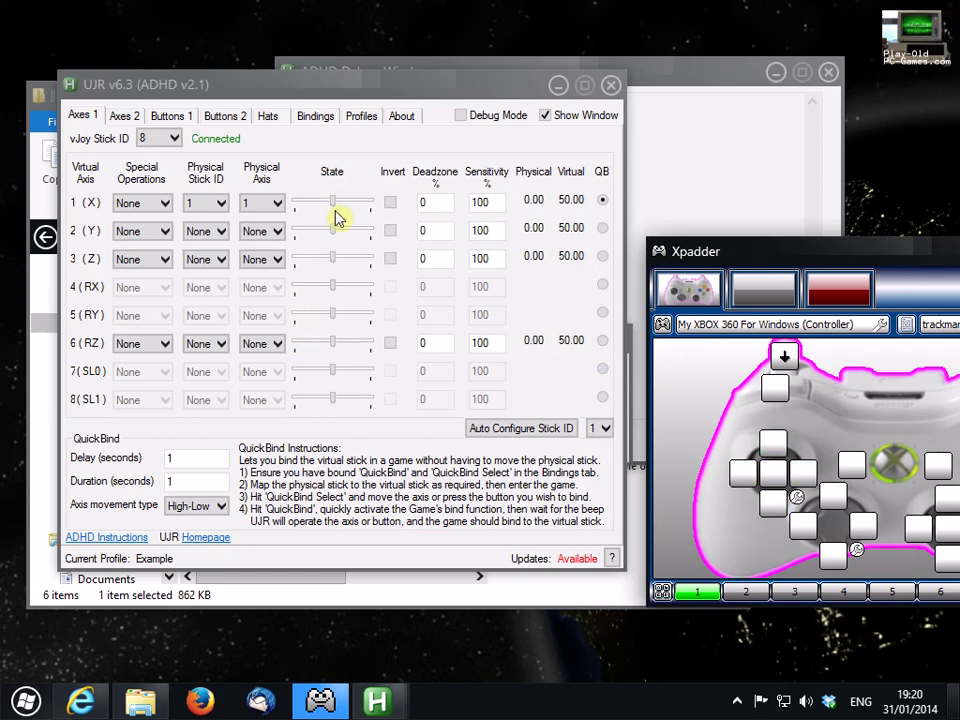
click(218, 205)
click(218, 205)
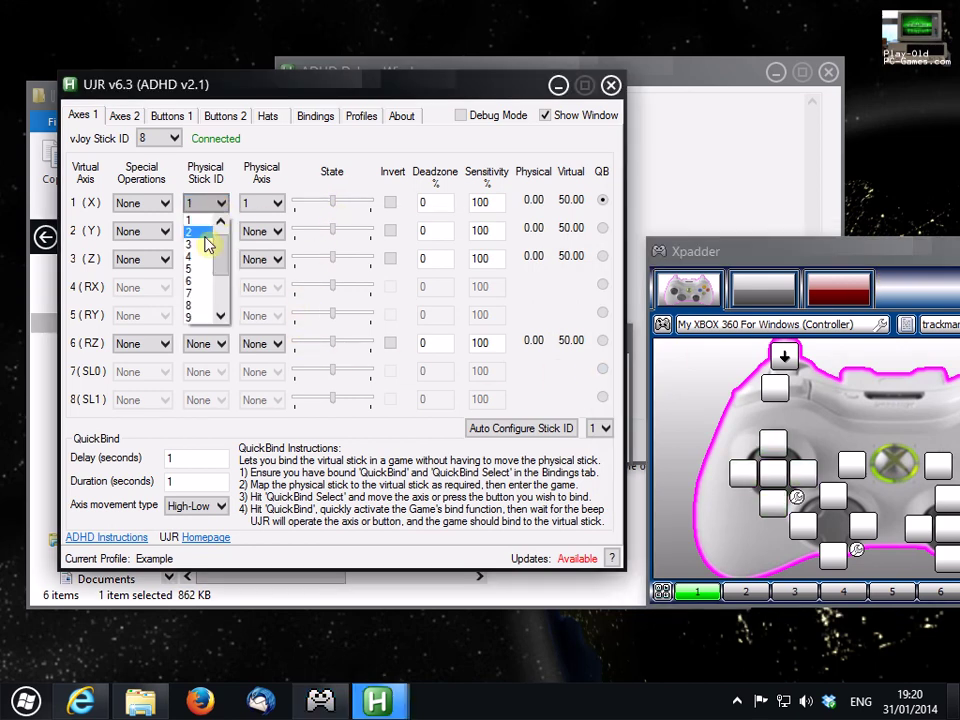
click(200, 233)
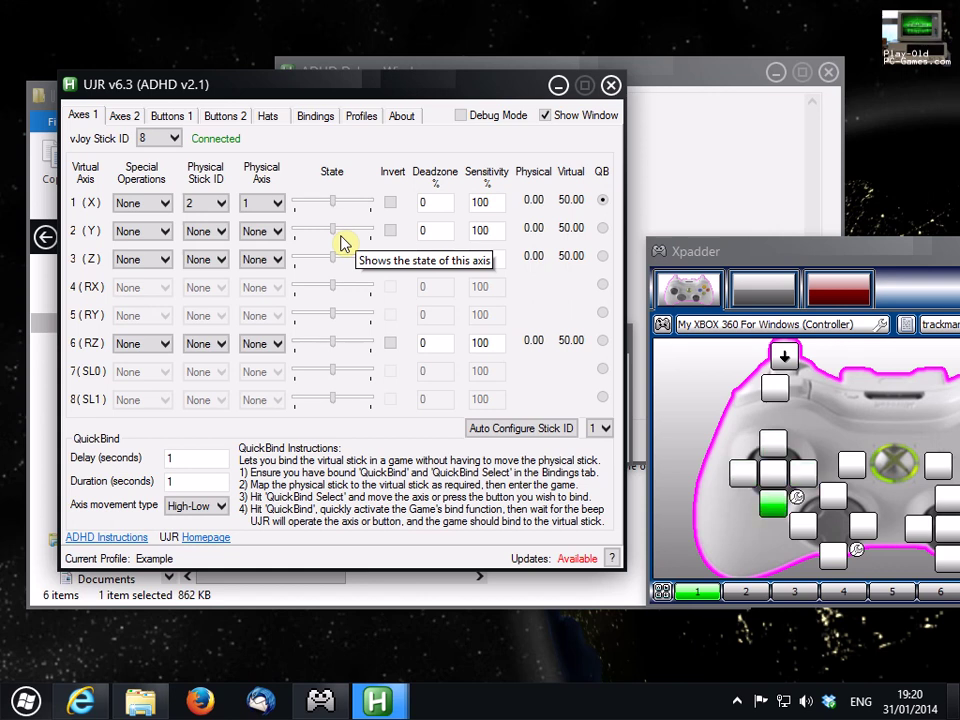
Try physical stick ID 3 for virtual axis 1 (X) and switch it back to 2.
click(212, 204)
click(207, 222)
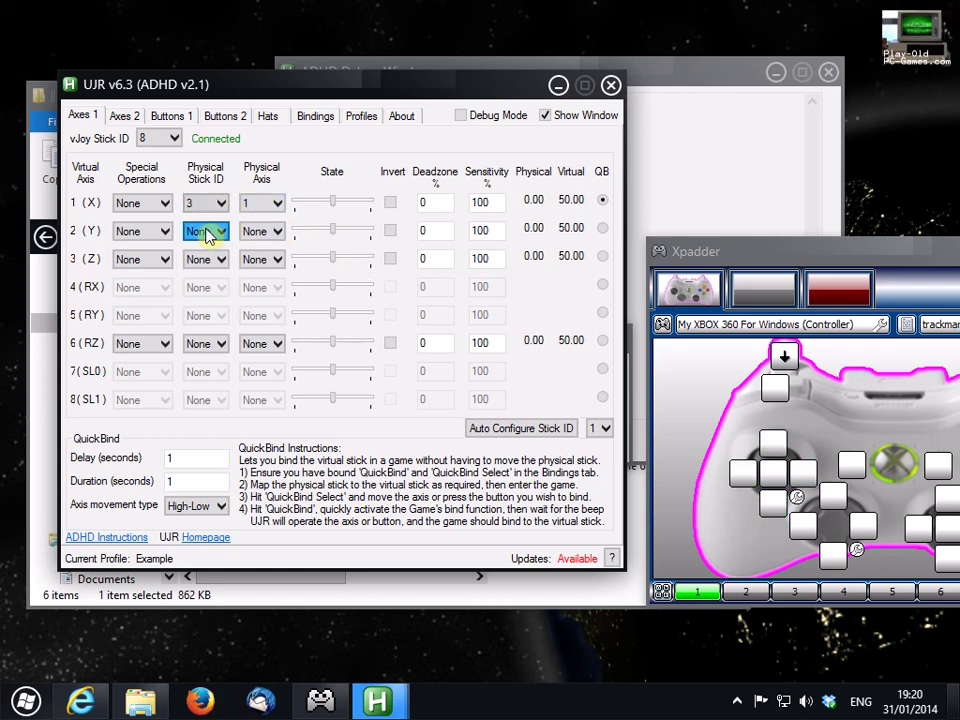
click(250, 230)
click(222, 206)
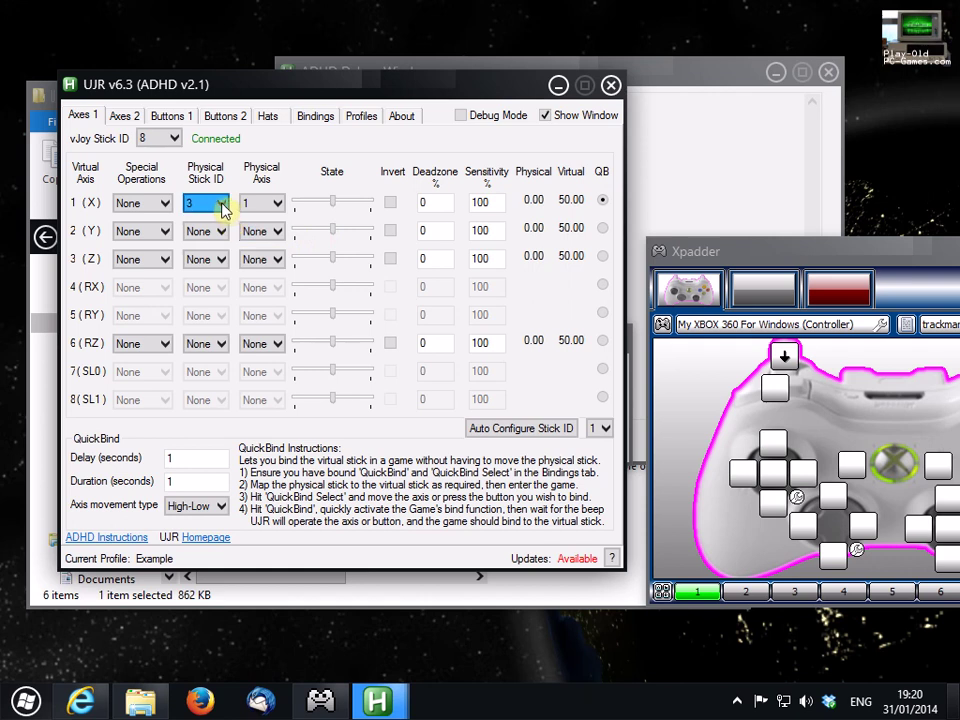
click(221, 206)
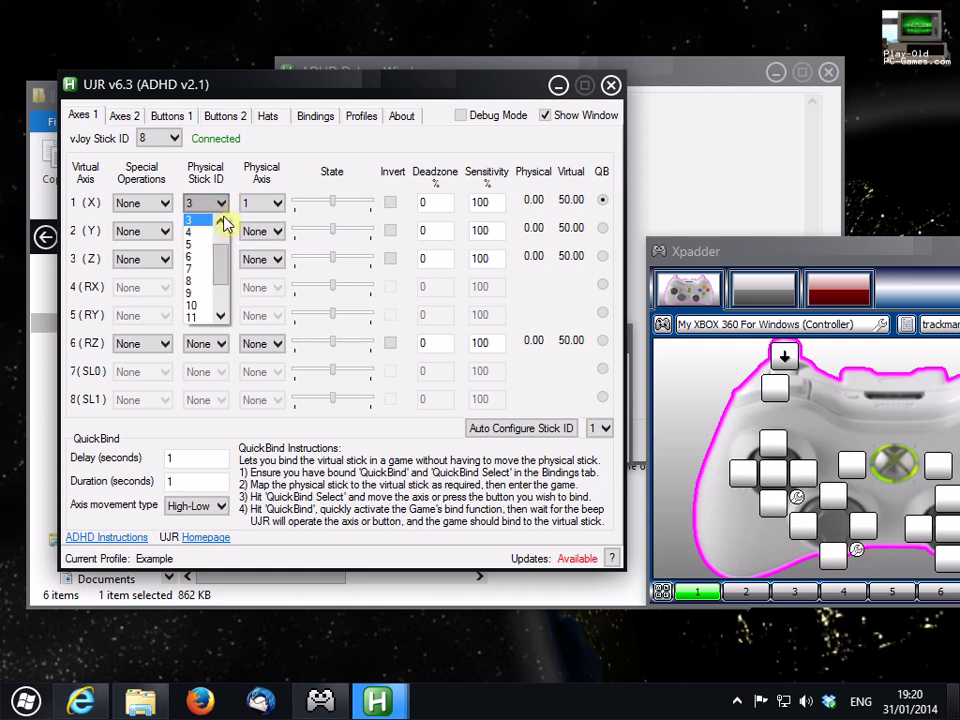
click(222, 219)
click(210, 219)
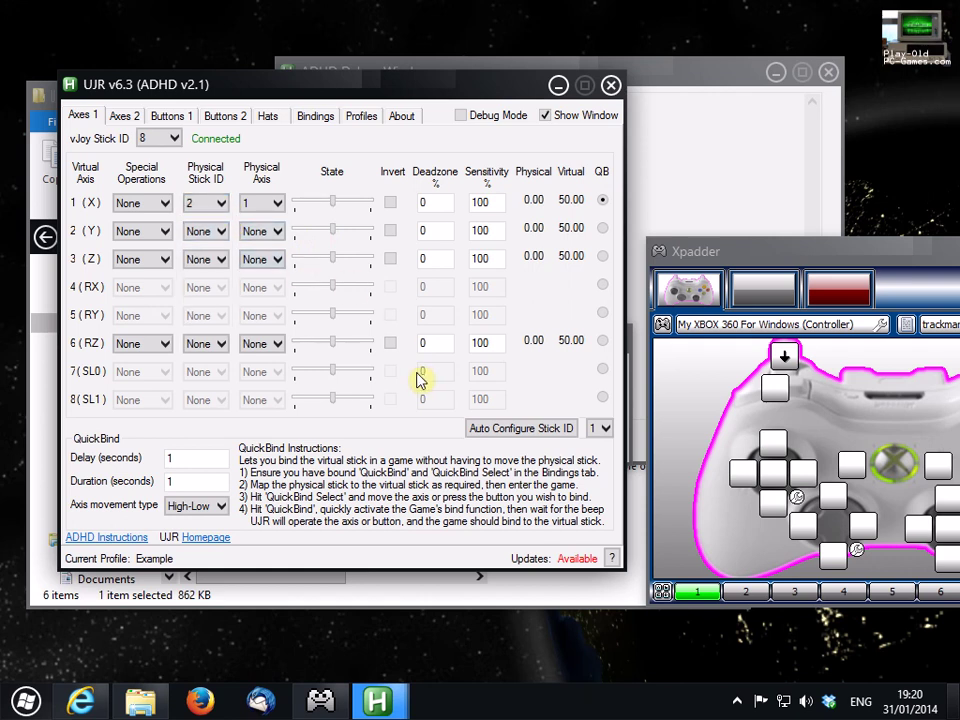
Close UJR and relaunch it from ujr.exe in the ujr folder.
click(611, 88)
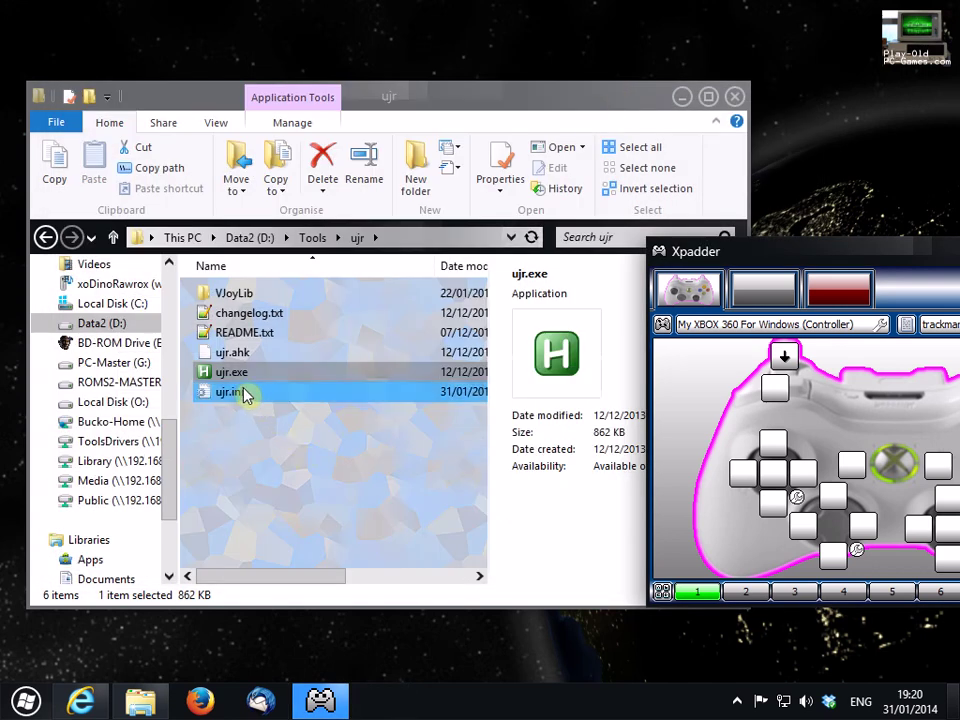
click(240, 376)
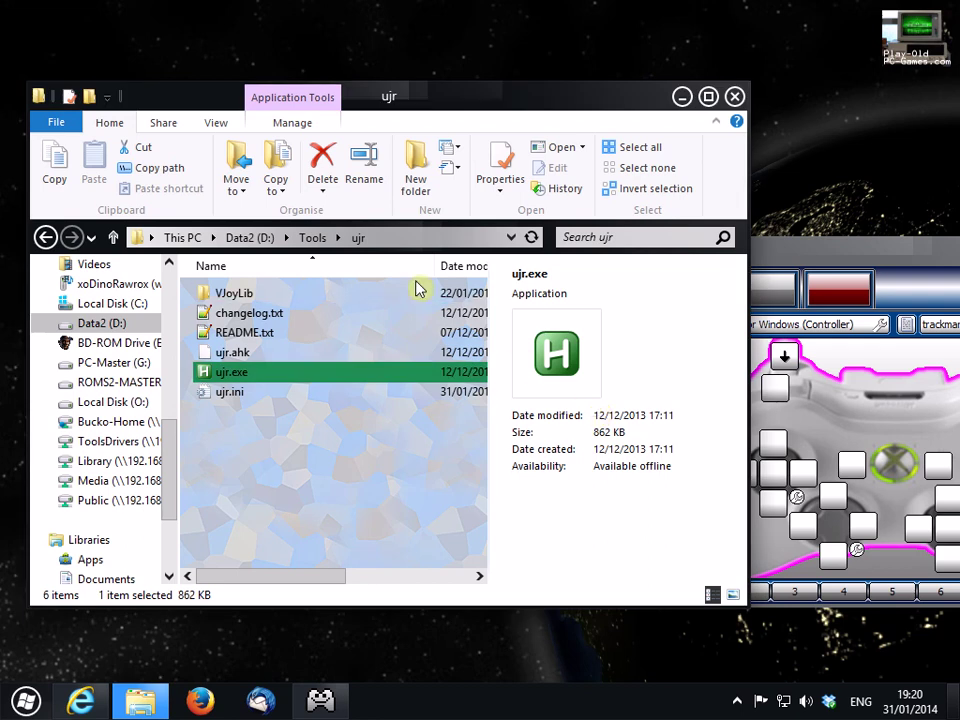
key(Return)
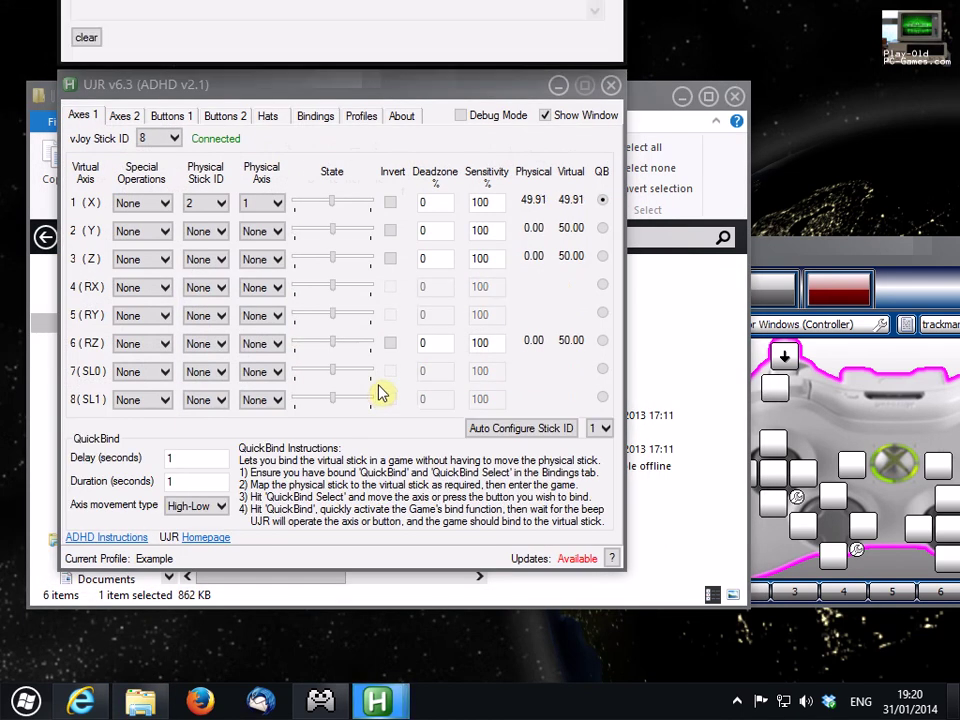
Set the physical stick ID of virtual axis 1 (X) to 1.
click(197, 210)
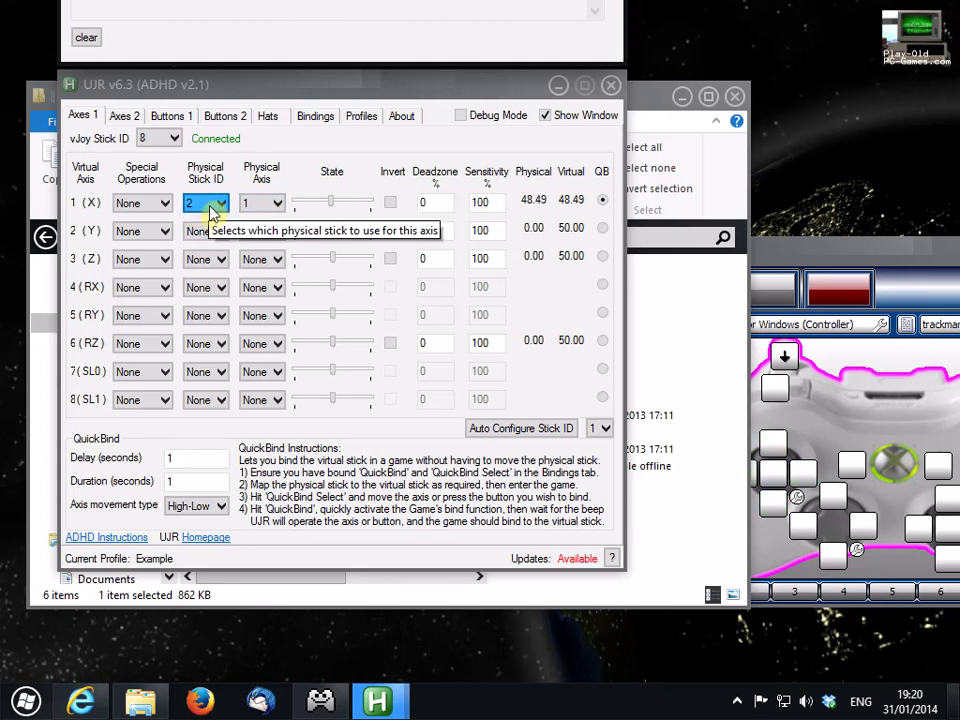
click(210, 212)
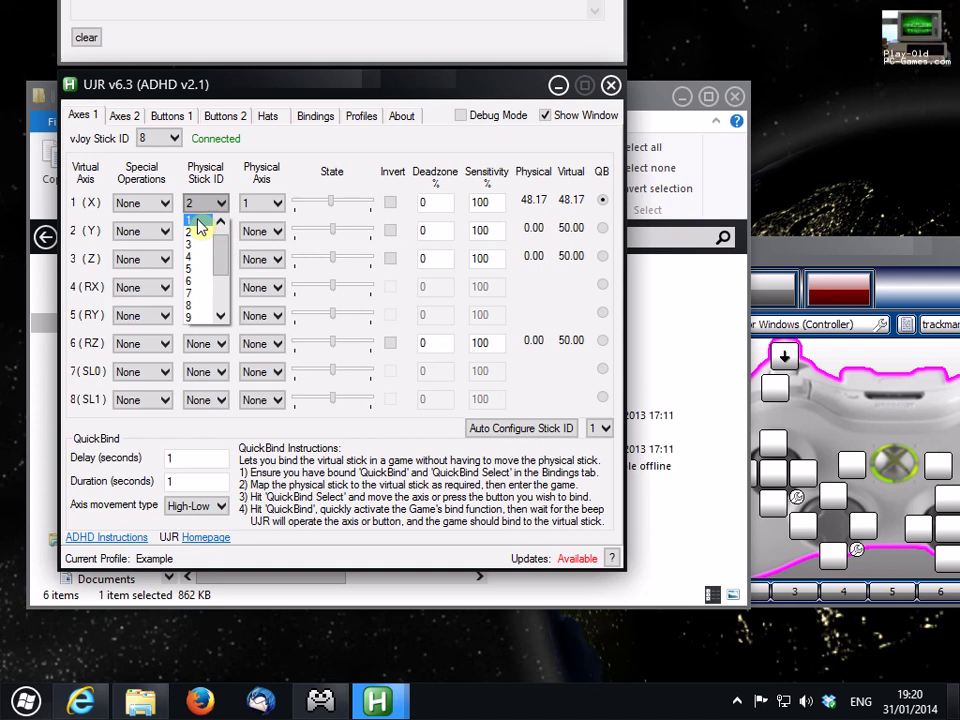
click(212, 215)
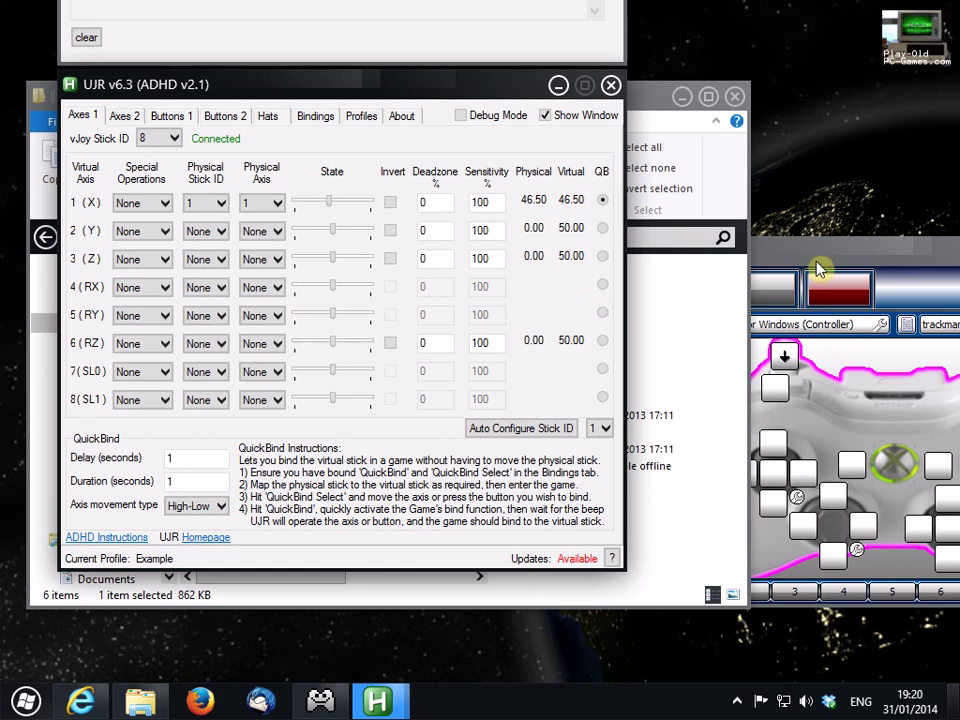
Reposition the Xpadder window so its whole controller layout shows beside the UJR axis mappings.
drag(818, 268, 771, 283)
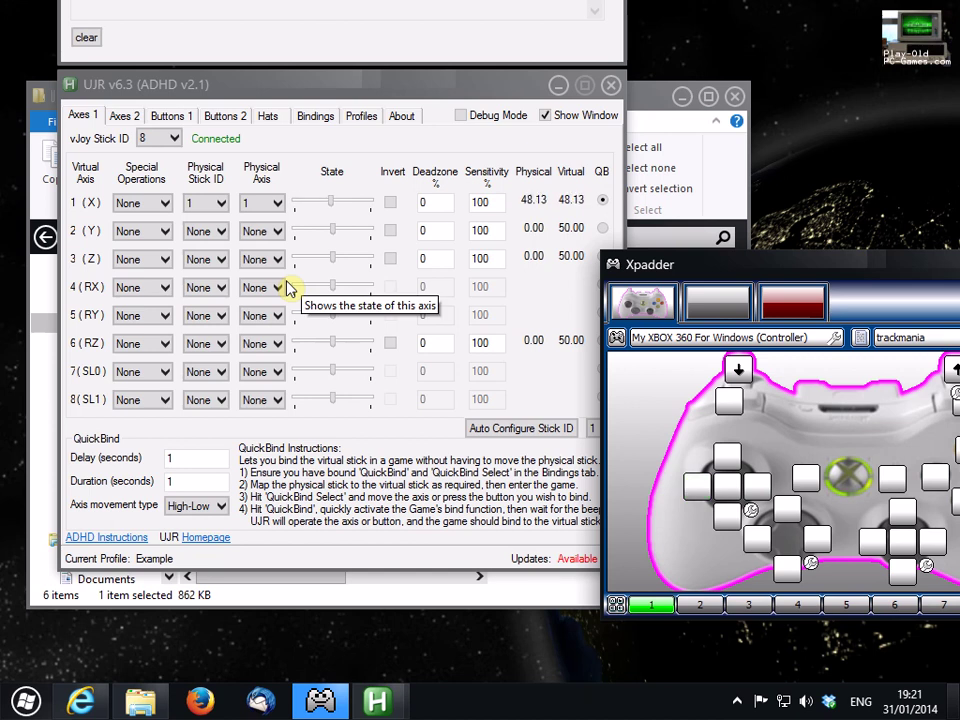
click(200, 204)
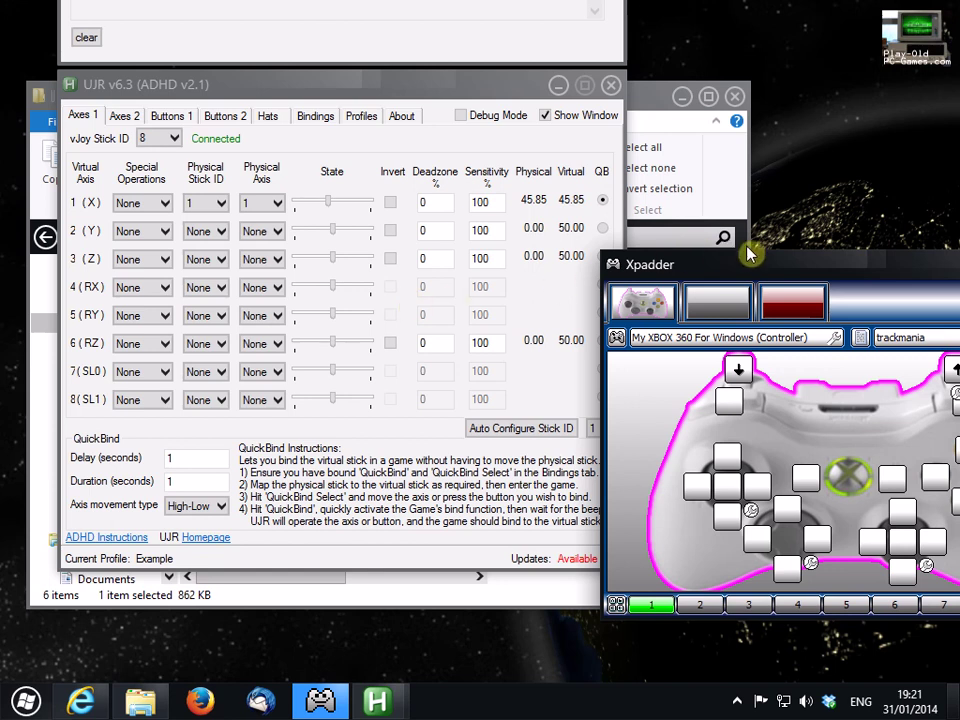
drag(745, 276, 552, 270)
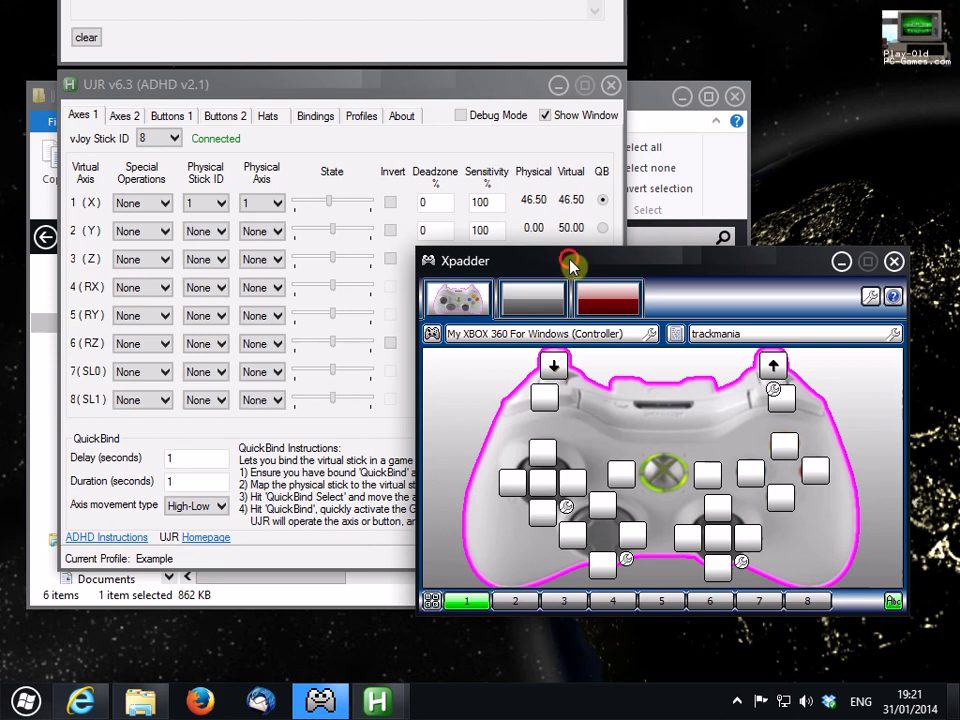
drag(570, 261, 620, 264)
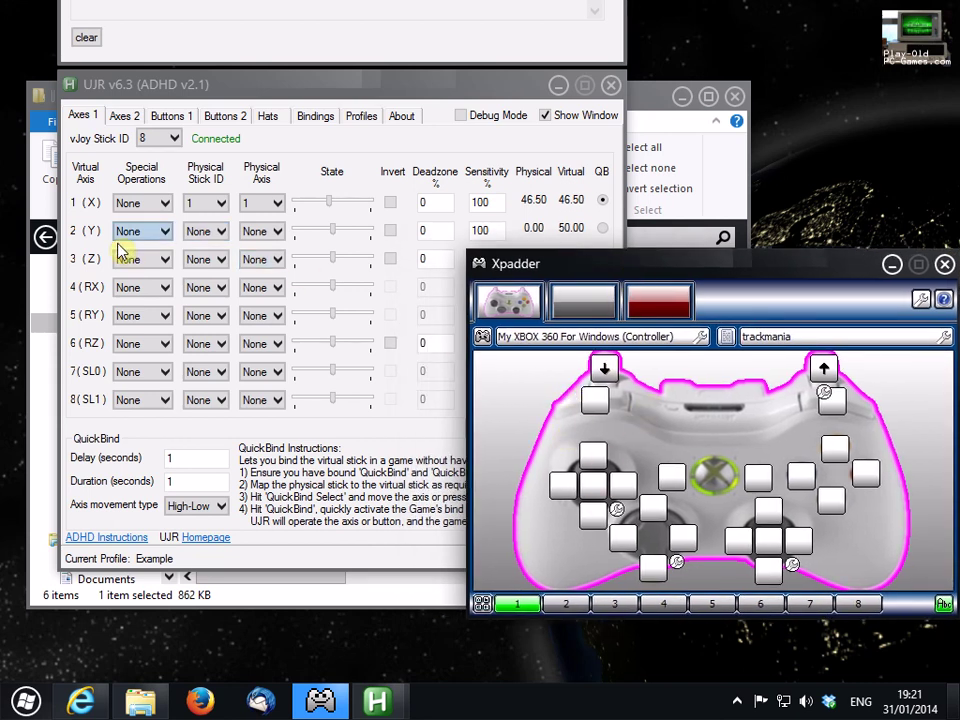
mouse_move(559, 264)
mouse_down()
mouse_move(592, 268)
mouse_move(562, 280)
mouse_up()
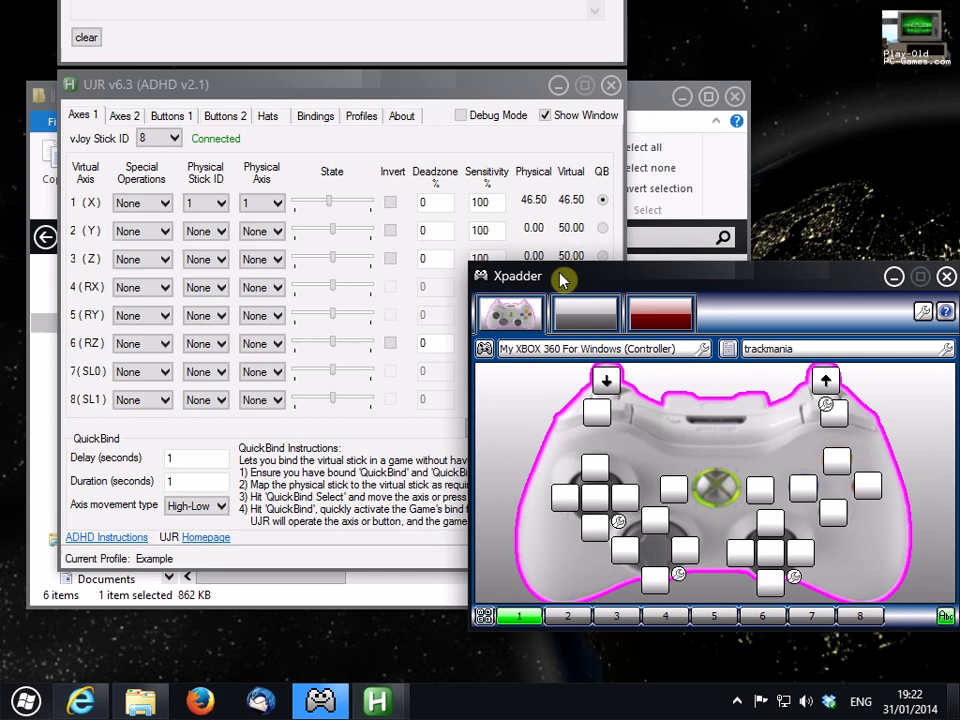
click(562, 280)
click(158, 238)
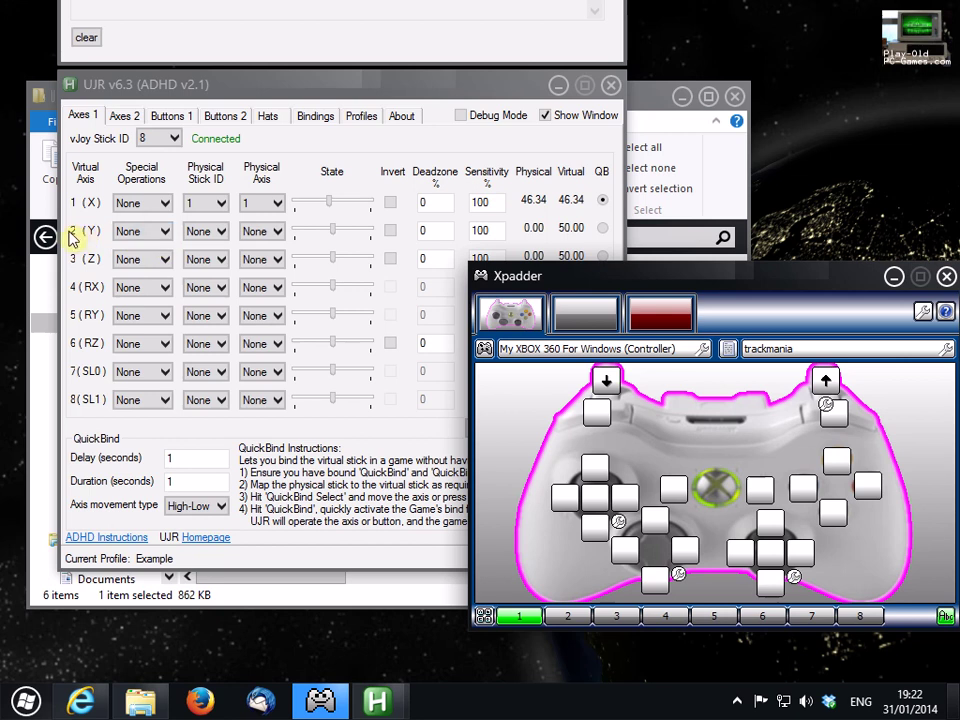
Map virtual axis 2 (Y) to physical stick ID 1, physical axis 3, and bring the Xpadder window back in front.
click(218, 238)
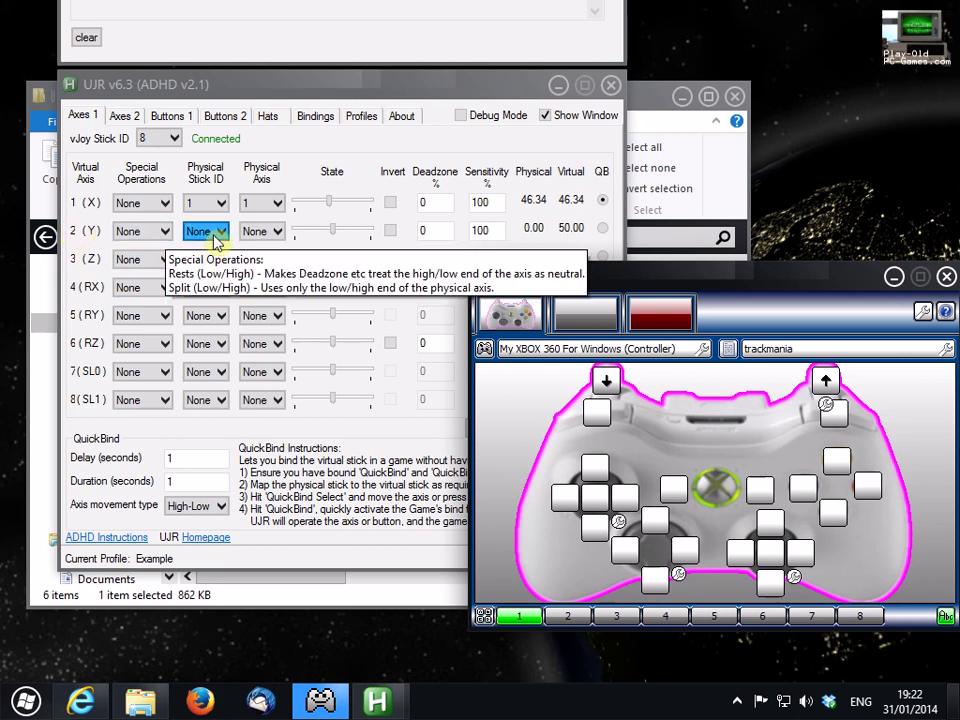
click(212, 236)
click(200, 260)
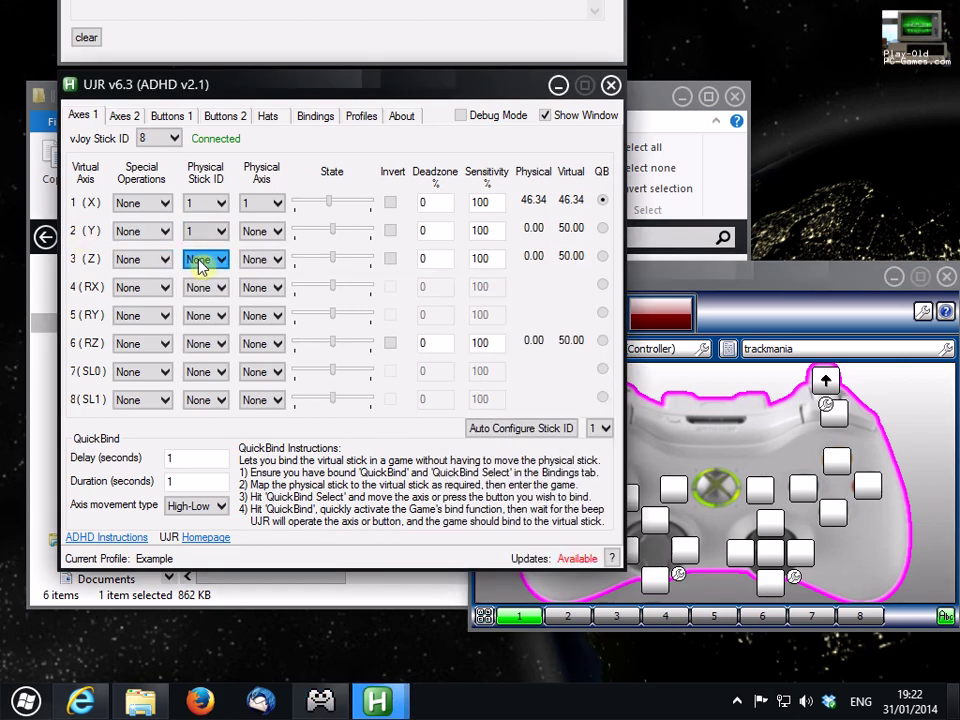
click(260, 236)
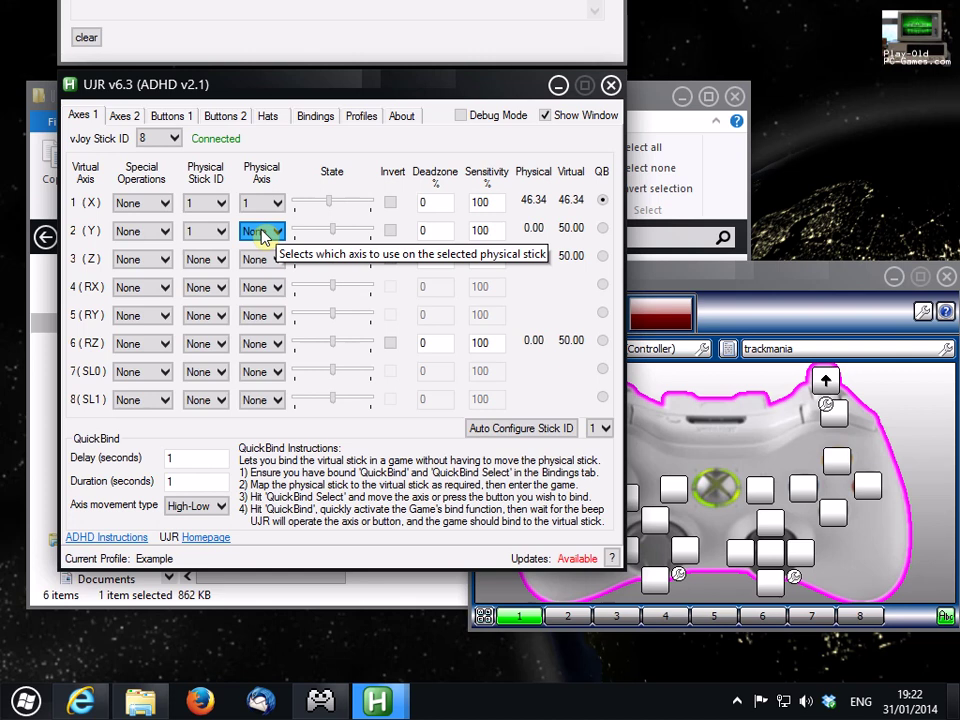
click(261, 233)
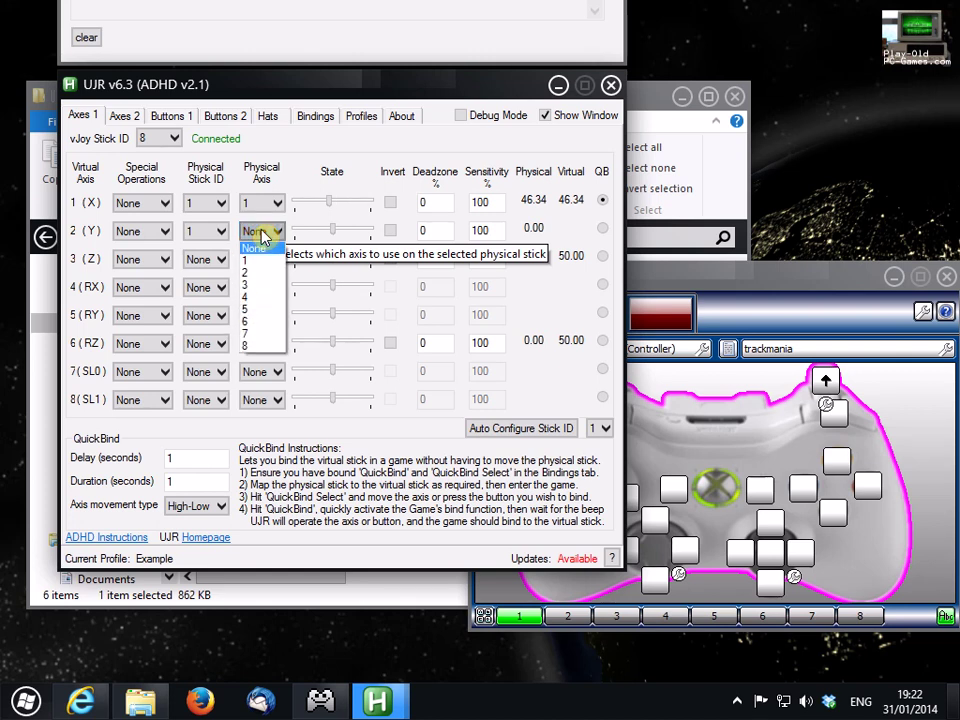
click(260, 287)
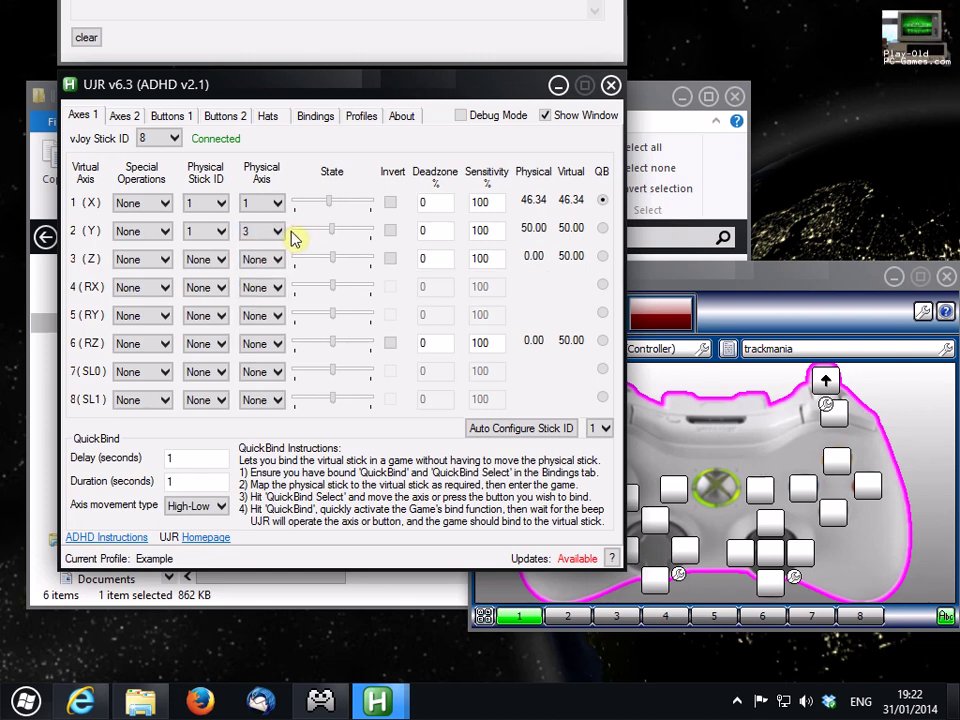
drag(715, 284, 687, 303)
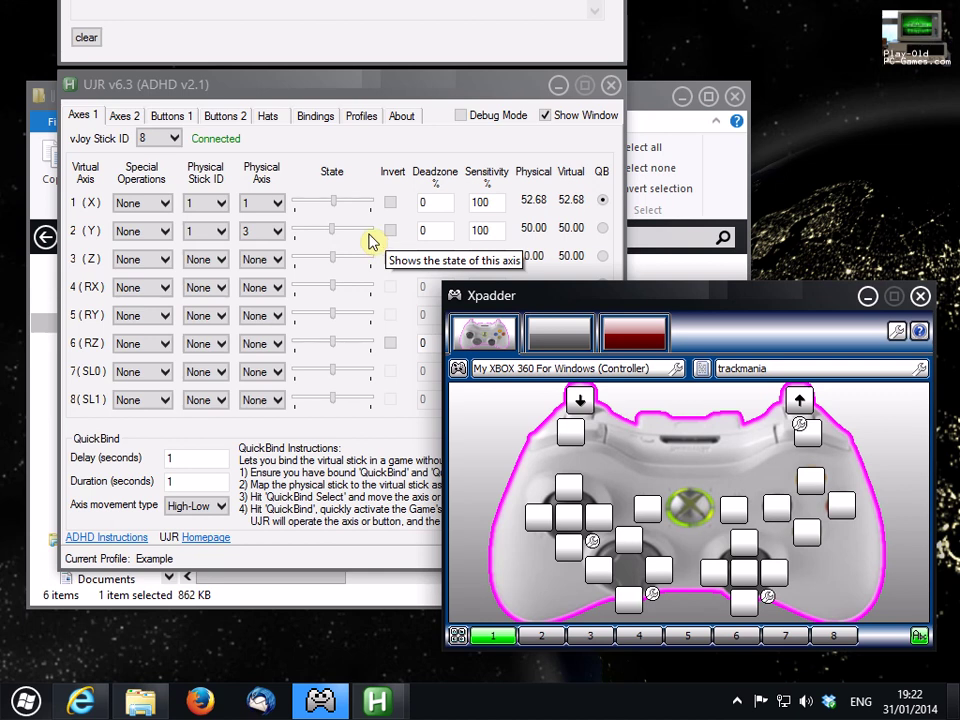
Set the deadzone of virtual axis 1 (X) to 15%.
click(390, 230)
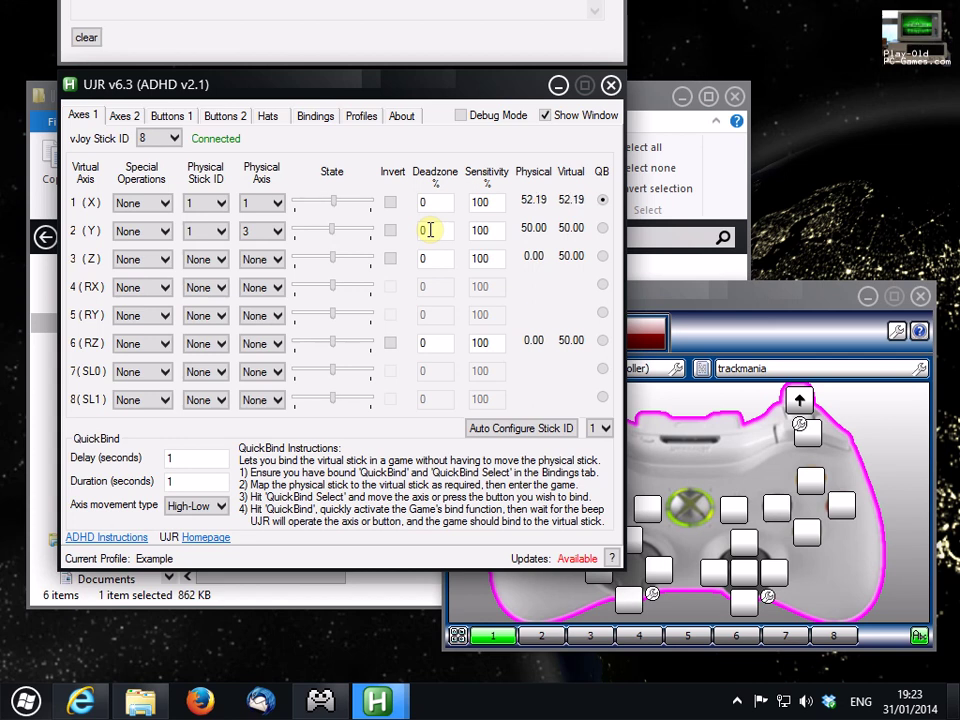
double_click(433, 199)
text(1)
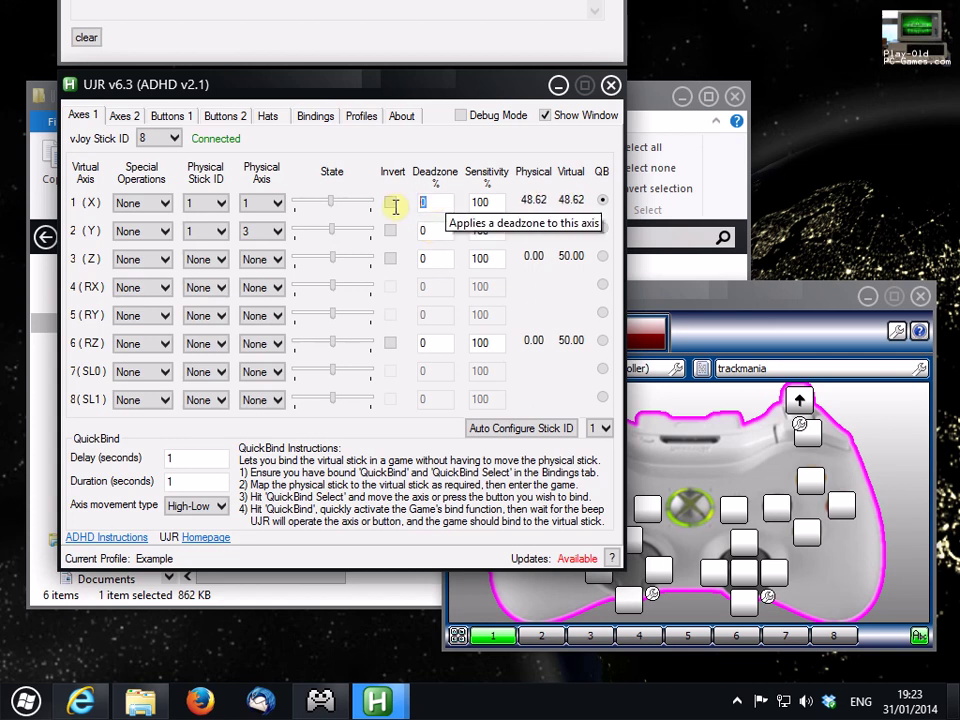
text(5)
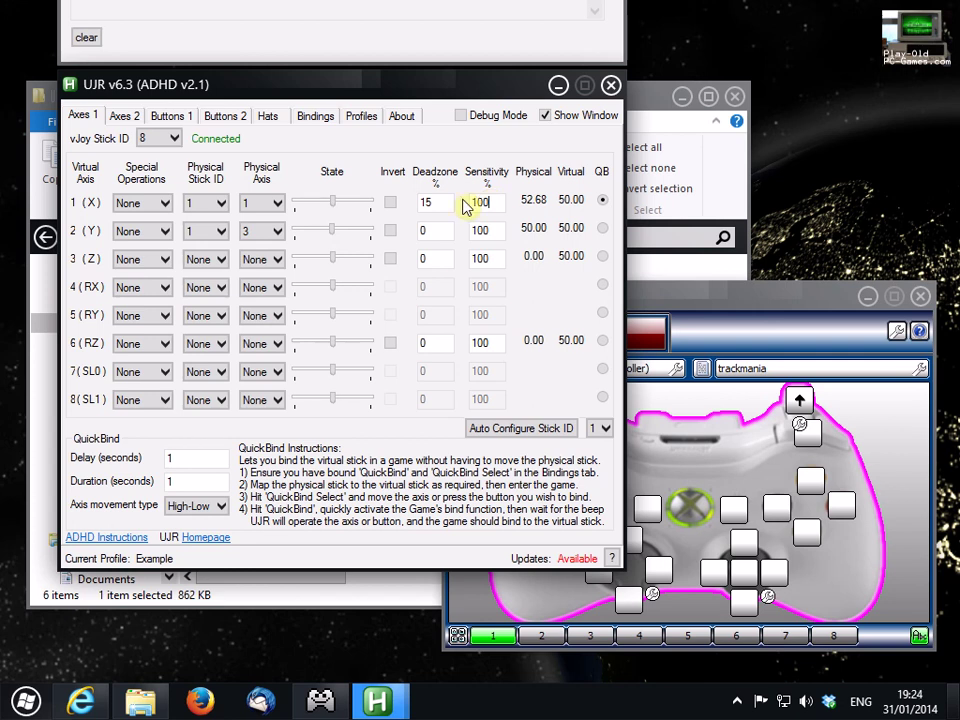
Map virtual button 3 to button 1 of physical stick ID 1.
click(168, 120)
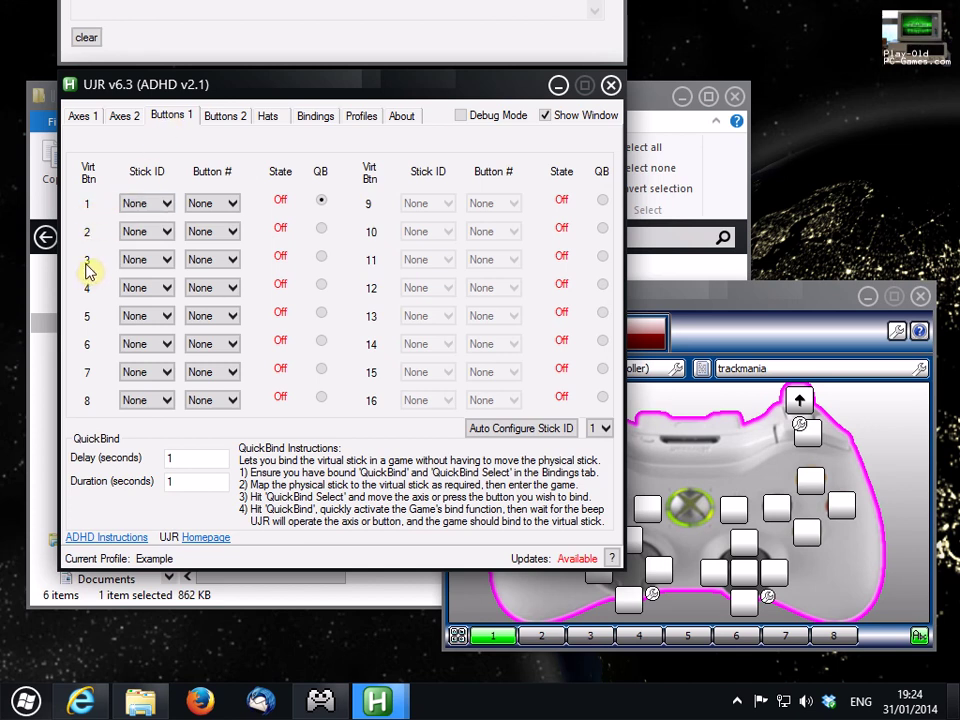
click(150, 259)
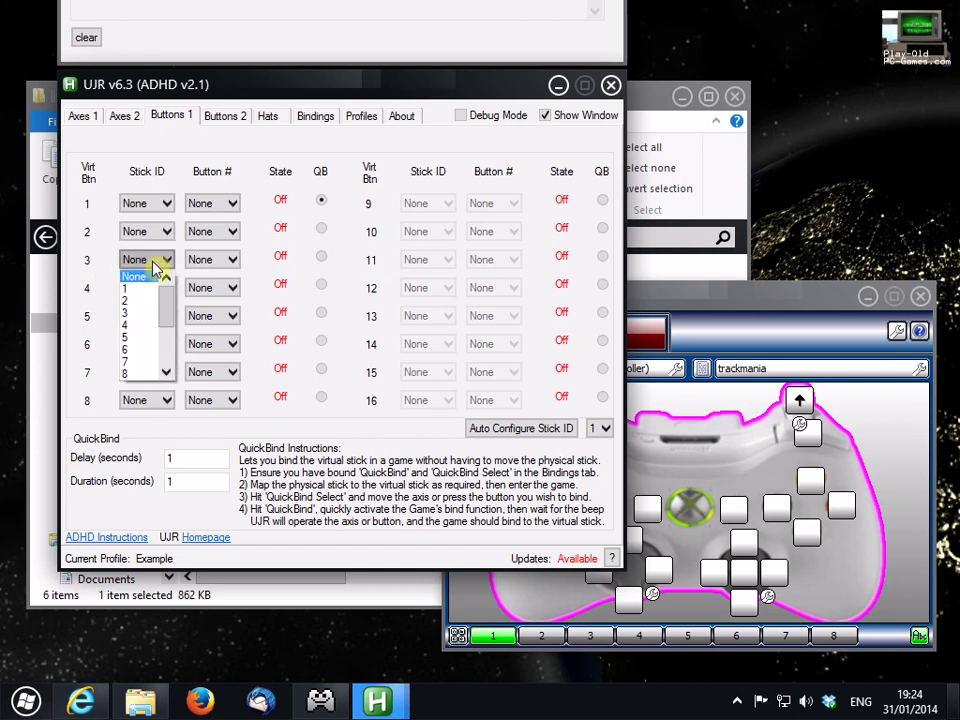
click(143, 289)
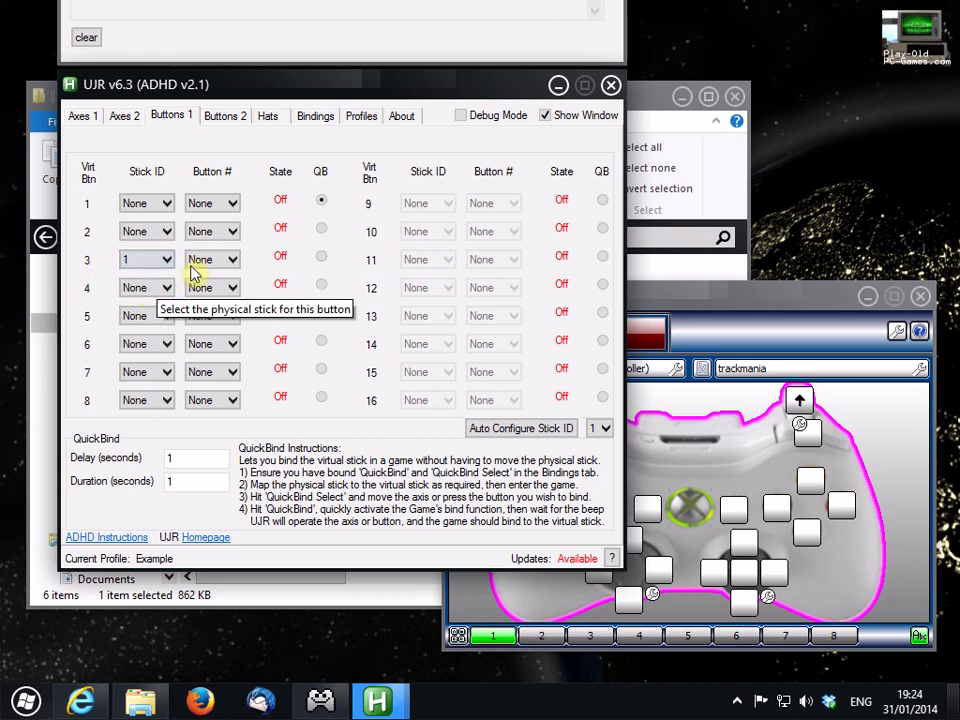
click(201, 262)
click(206, 291)
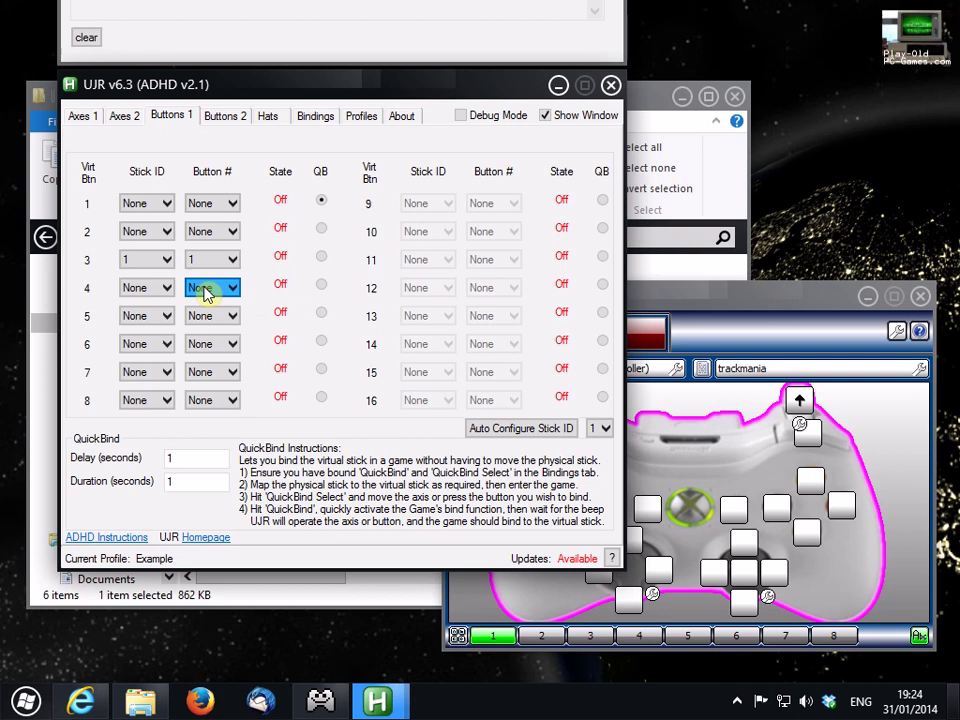
click(141, 262)
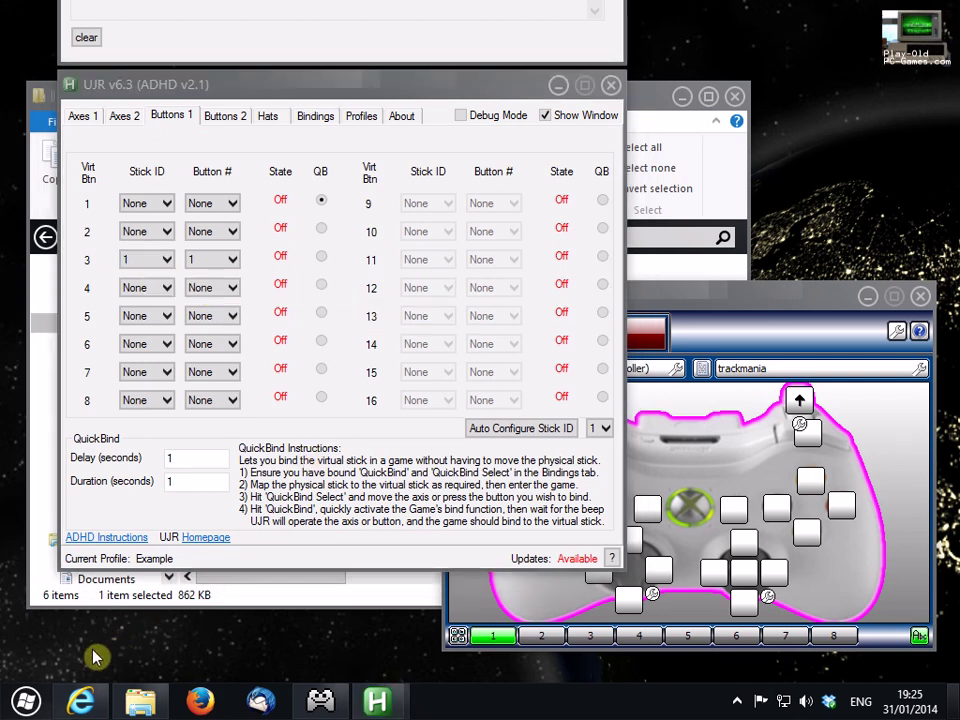
Search Windows for "usb game controllers" and open the Set up USB game controllers settings.
click(25, 703)
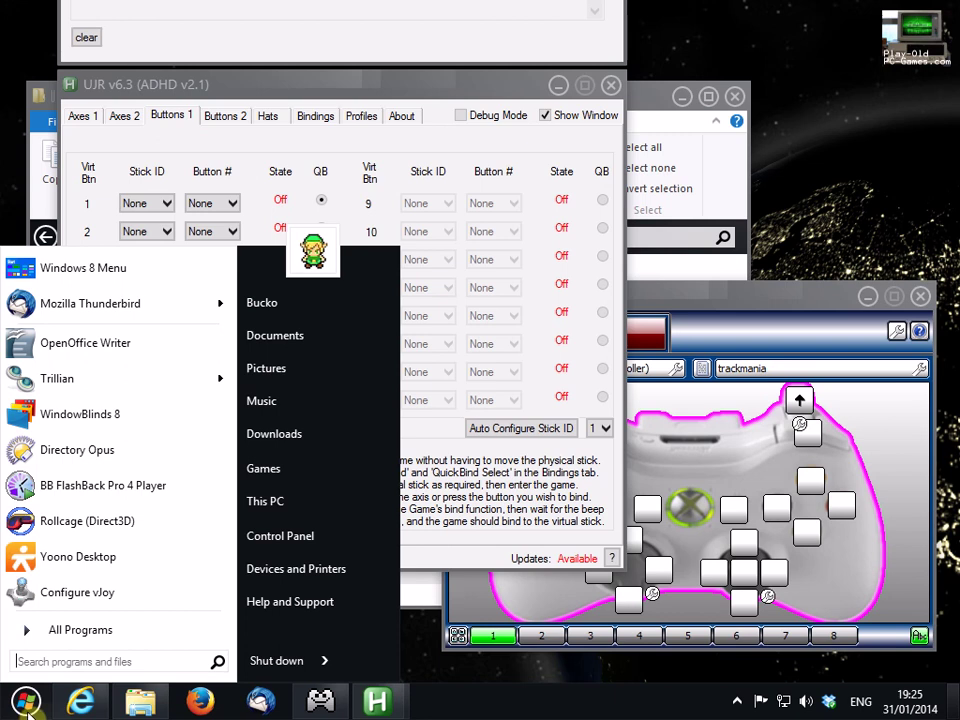
text(usb game cont)
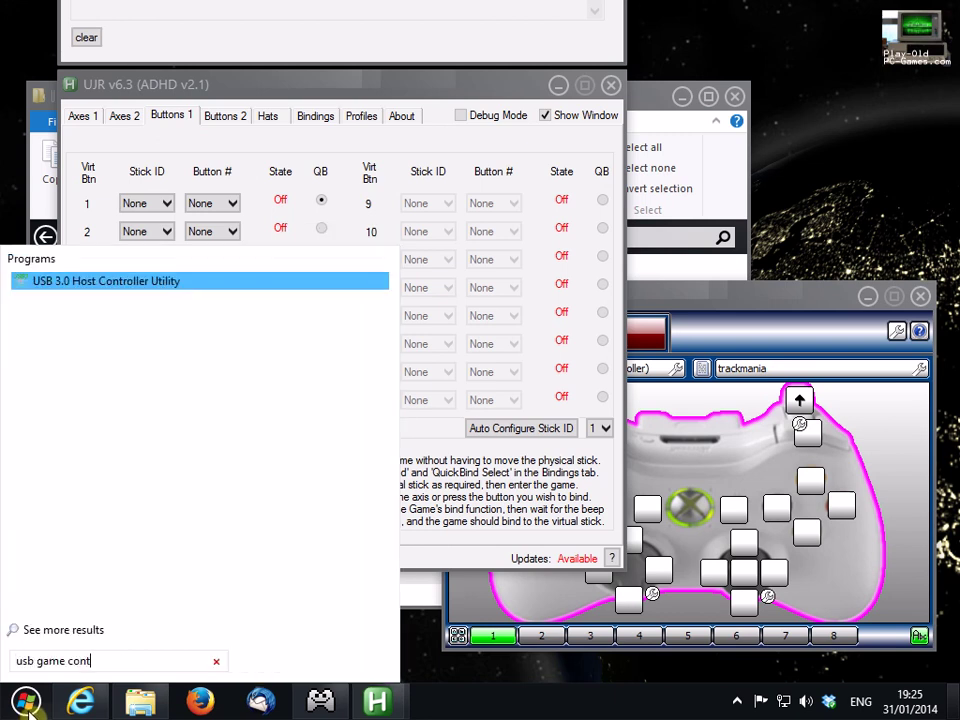
text(rollers)
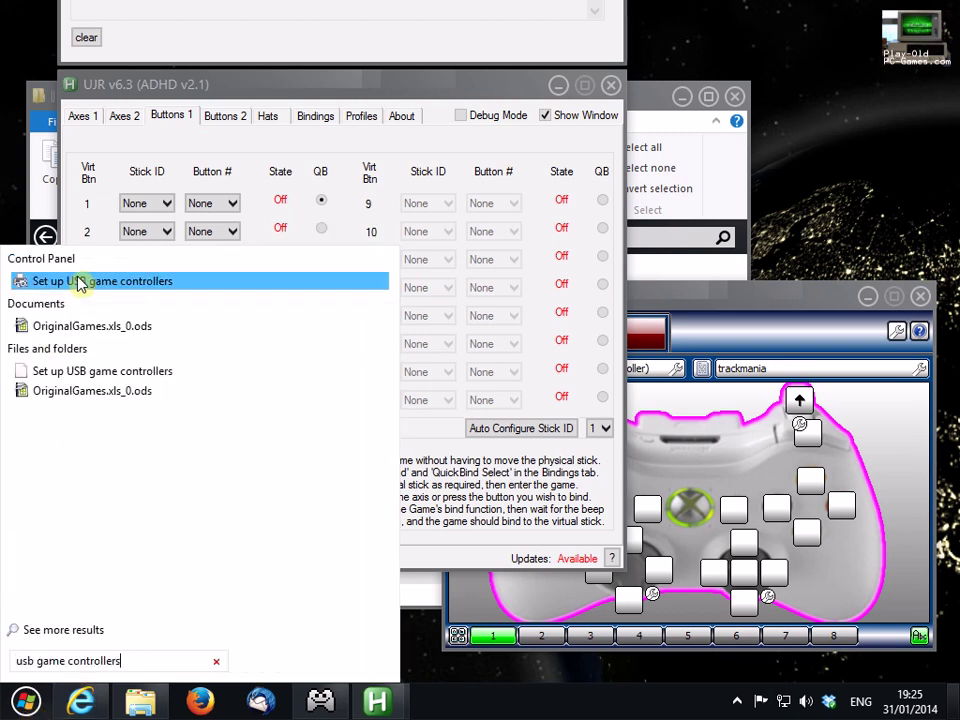
click(80, 283)
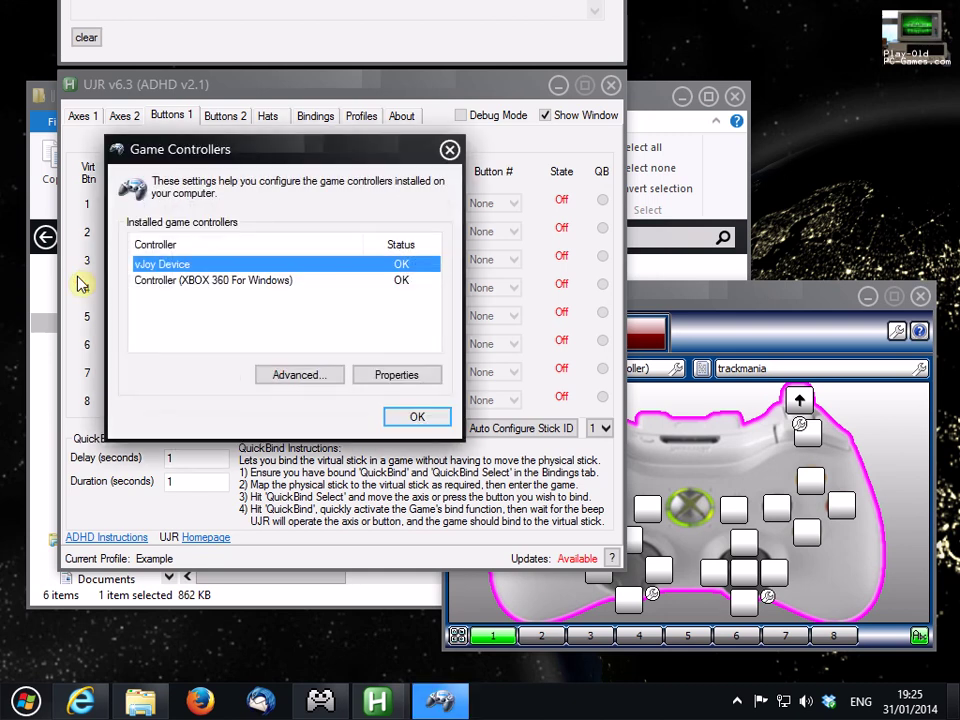
Examine the test page in the XBOX 360 controller's properties for its button numbers, close it and return to UJR.
click(231, 281)
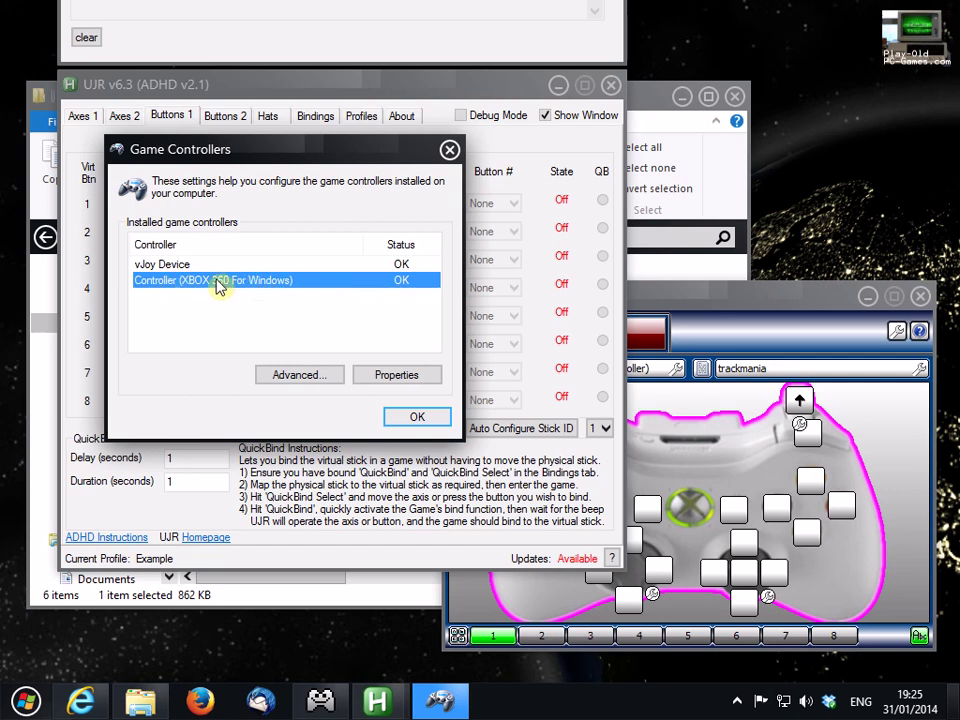
click(397, 375)
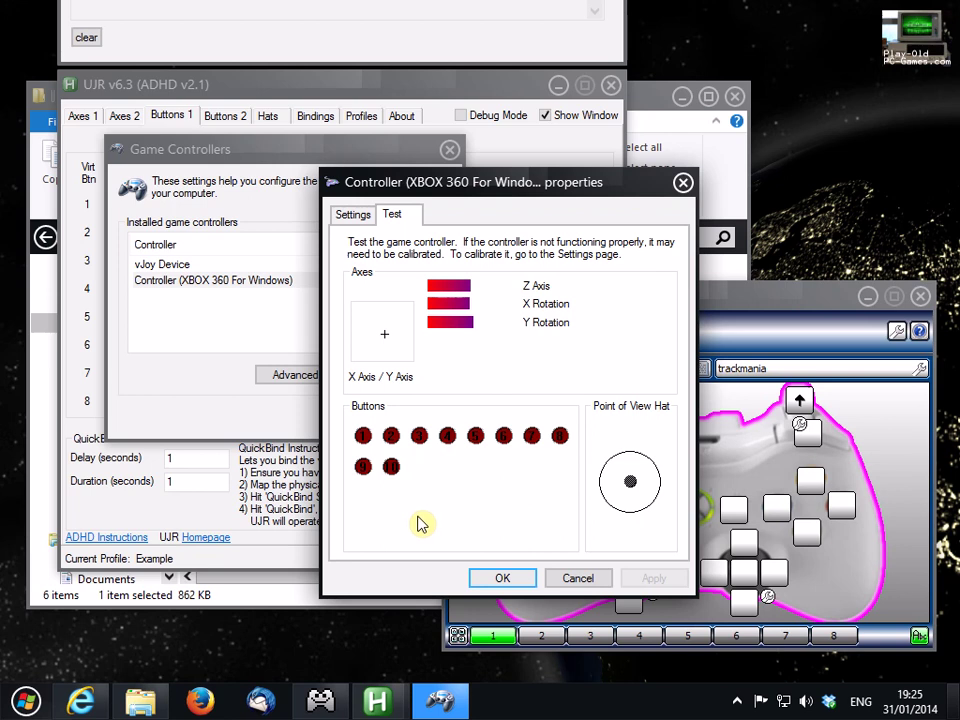
click(573, 580)
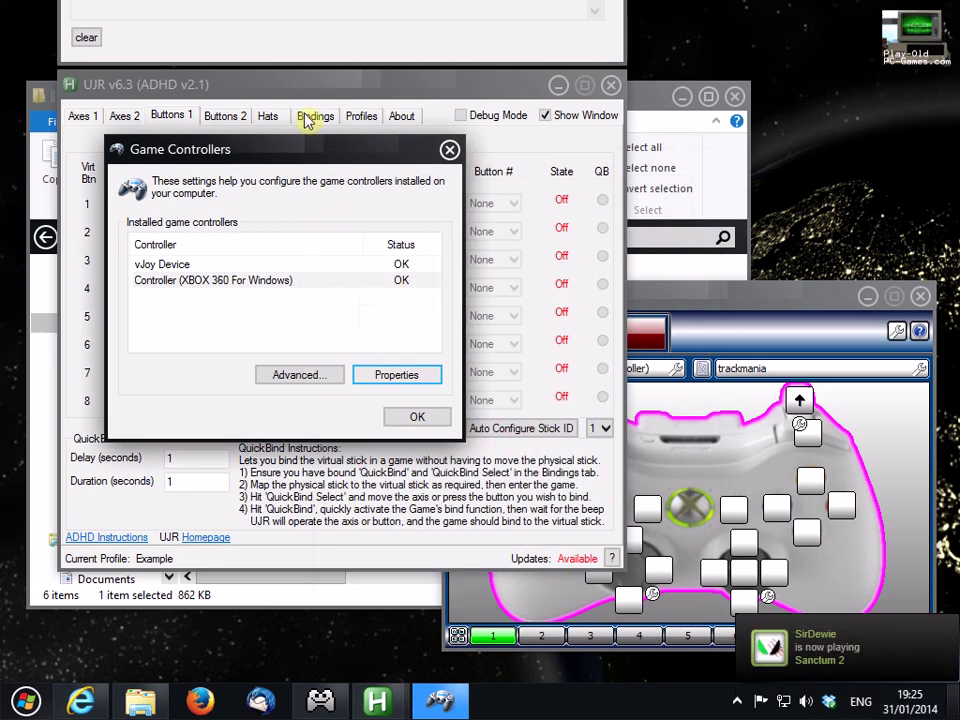
click(305, 86)
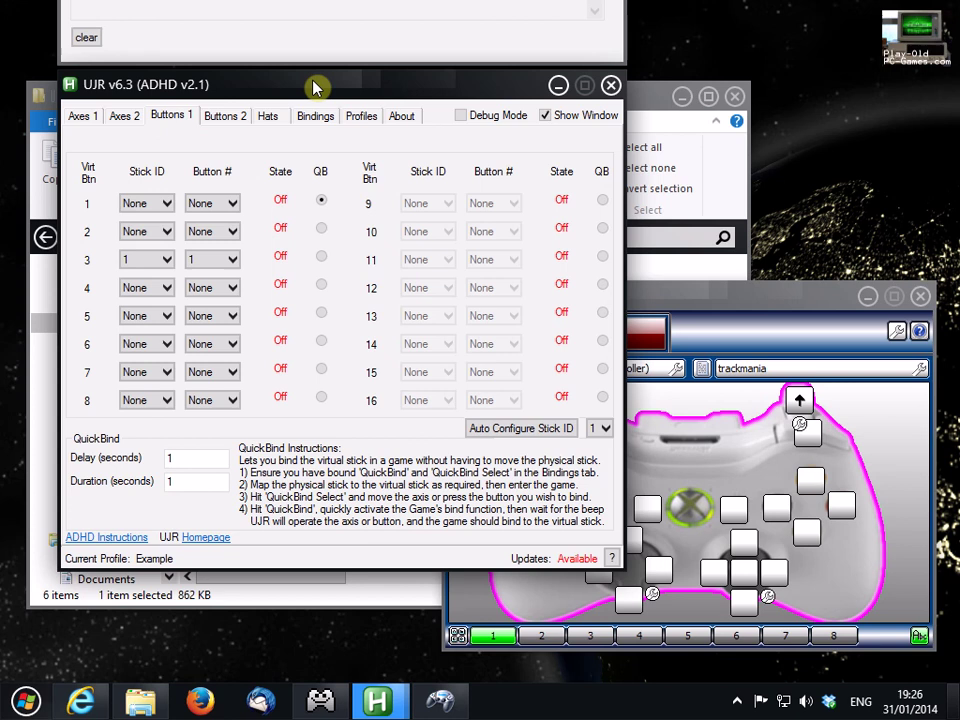
click(135, 259)
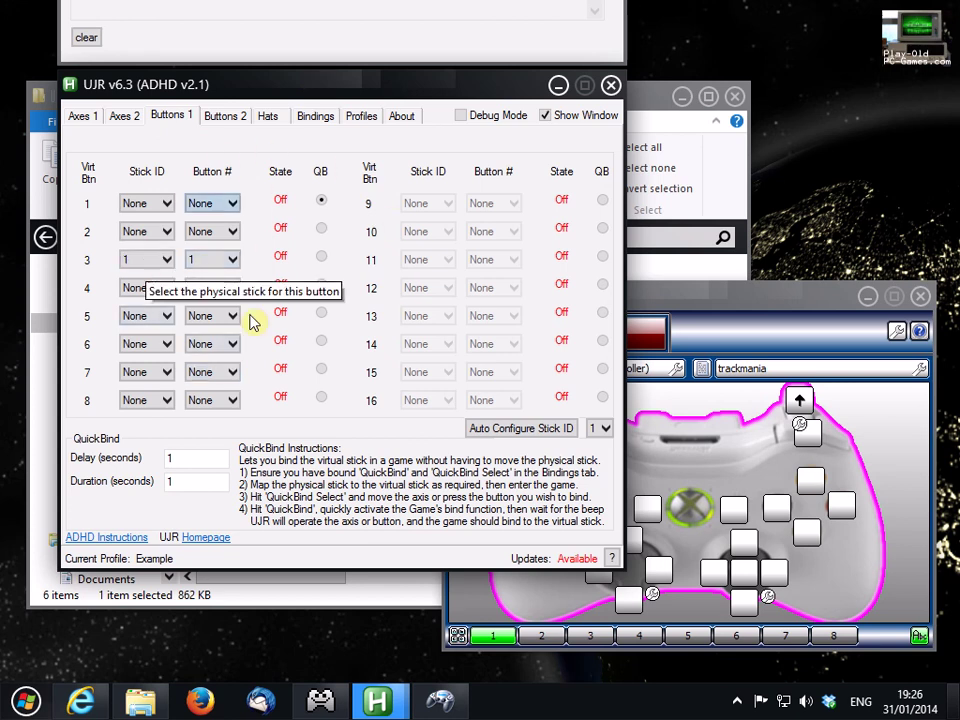
click(166, 234)
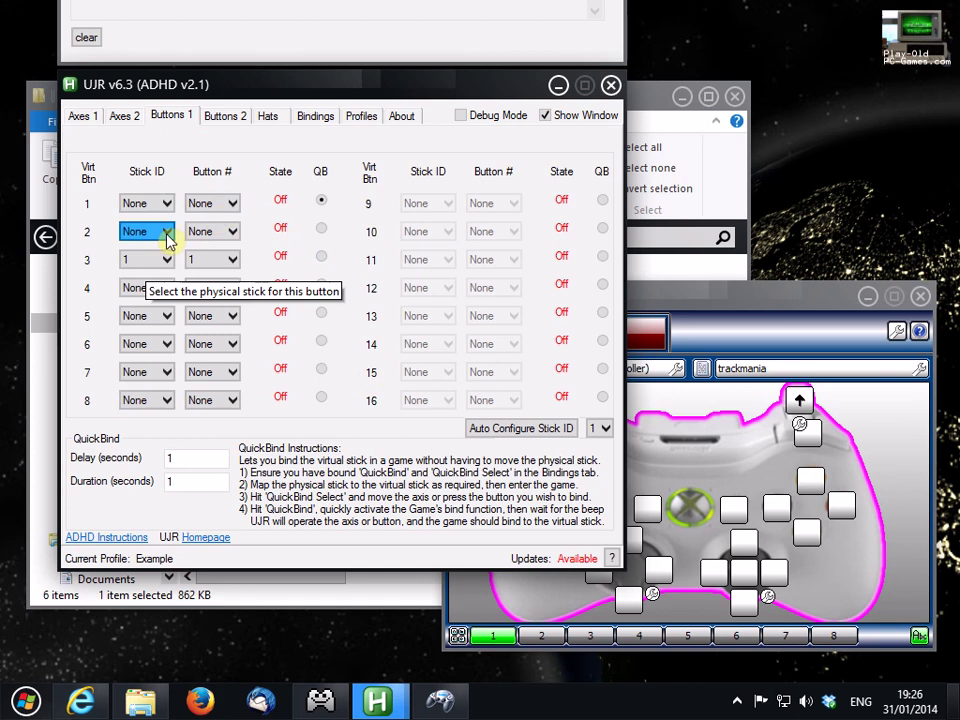
click(212, 259)
click(205, 292)
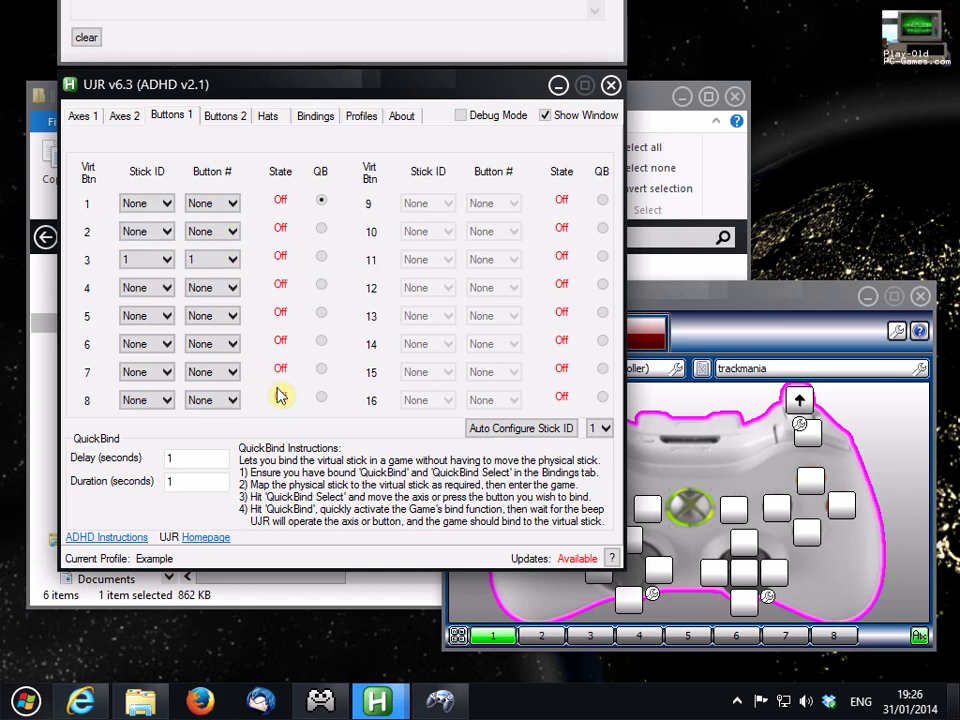